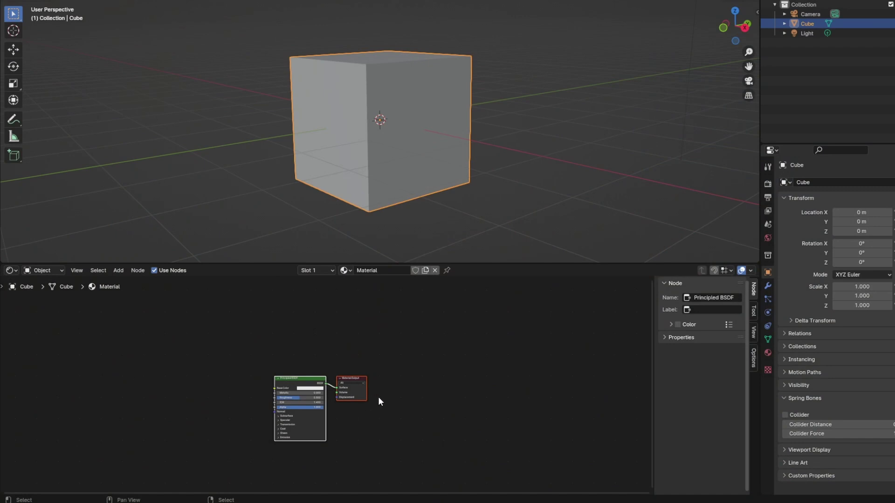
# Step: Add an Emission shader node beside the Principled BSDF in the cube's material
pyautogui.keyDown('shift'); pyautogui.moveTo(377, 418); pyautogui.dragTo(496, 379, button='middle'); pyautogui.keyUp('shift')
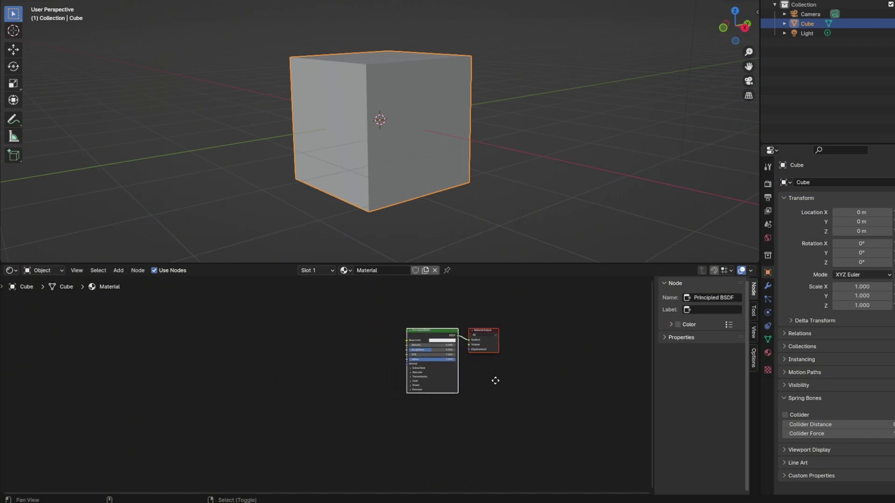
pyautogui.scroll(7, 483, 387)
pyautogui.moveTo(437, 377); pyautogui.dragTo(394, 394, button='middle')
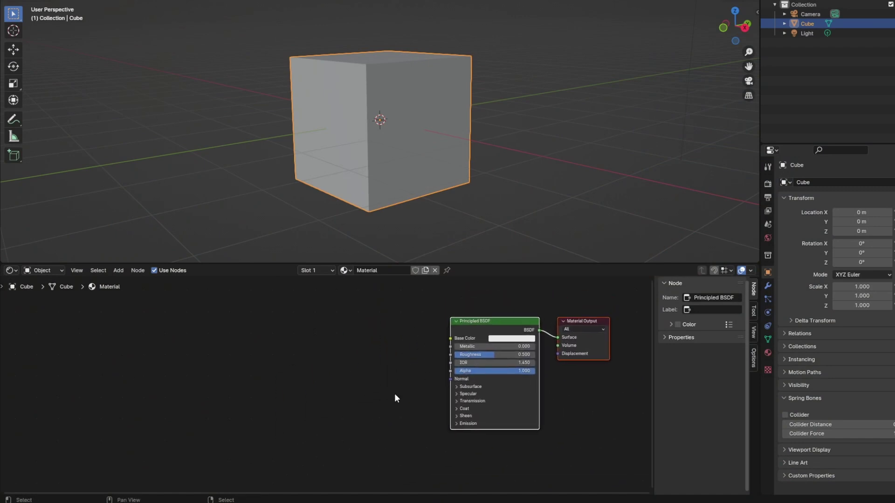
pyautogui.click(412, 367)
pyautogui.hotkey('shift', 'a')
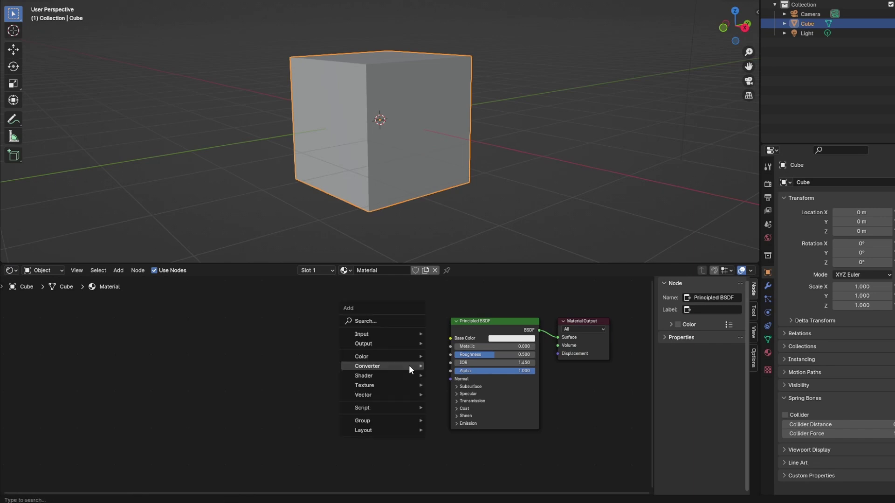
pyautogui.moveTo(409, 366)
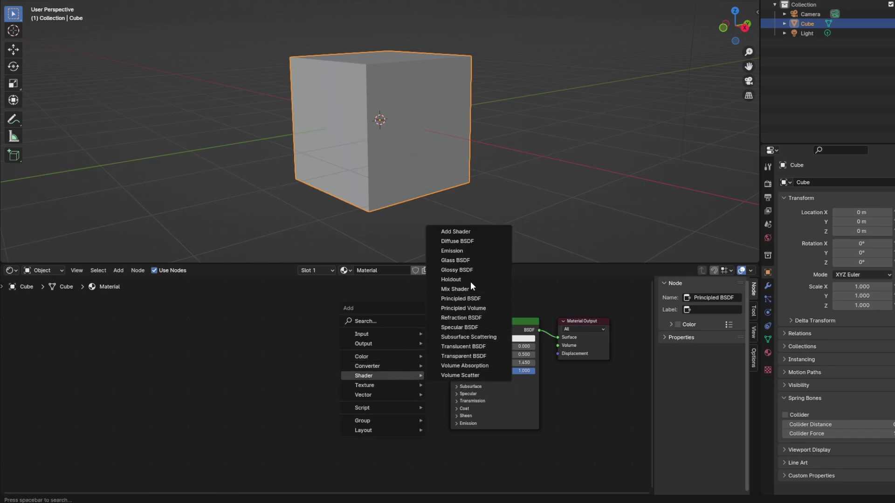
pyautogui.click(476, 252)
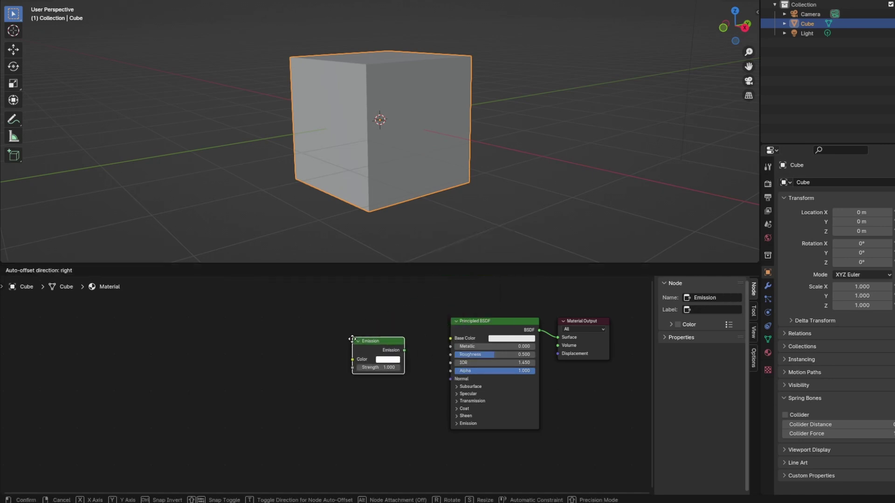
pyautogui.click(394, 338)
# Step: Connect the Emission output to the Volume input of the Material Output node
pyautogui.moveTo(409, 353); pyautogui.dragTo(421, 350)
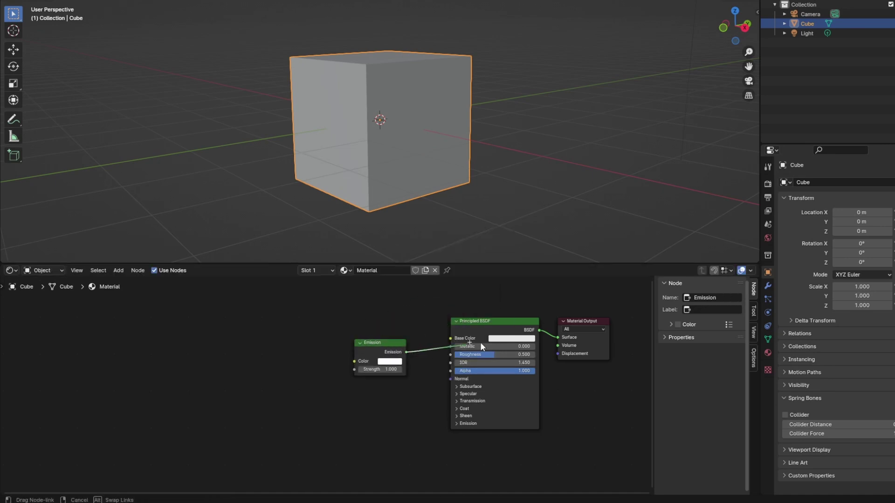
pyautogui.moveTo(550, 348); pyautogui.dragTo(558, 345)
pyautogui.click(558, 336)
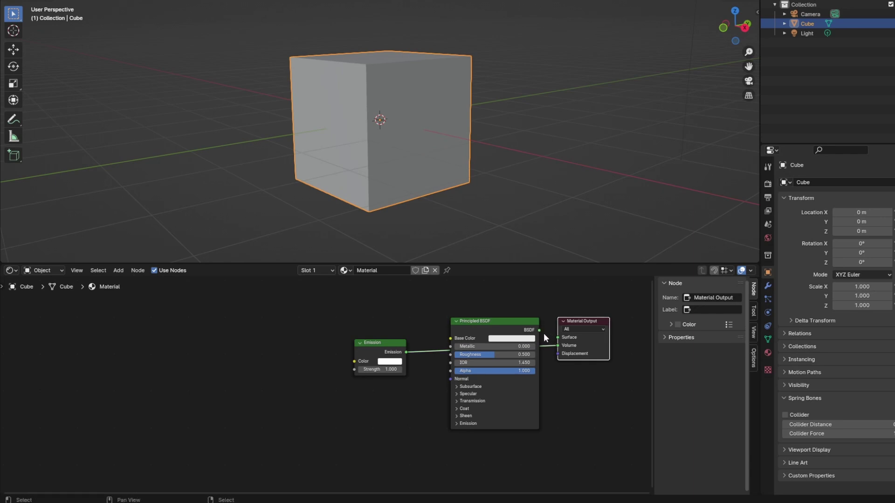
# Step: Delete the Principled BSDF node and move the Emission node next to the Material Output
pyautogui.click(528, 320)
pyautogui.press('Delete')
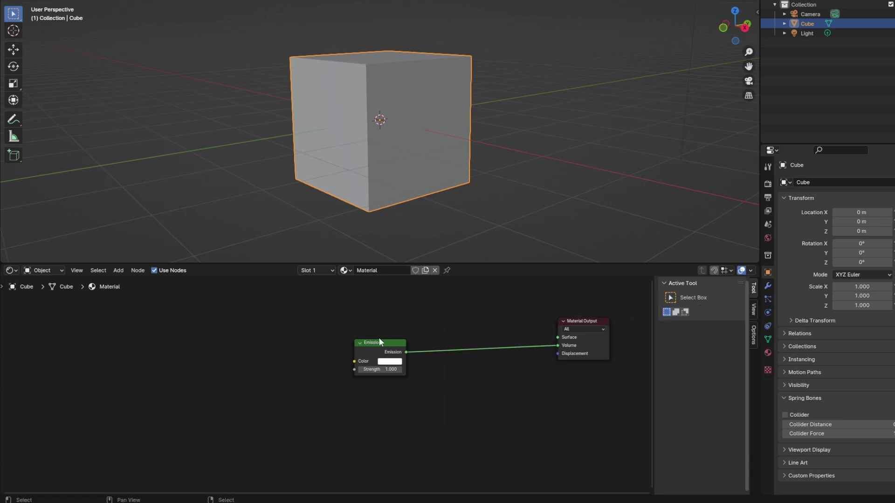
pyautogui.moveTo(378, 341); pyautogui.dragTo(499, 335)
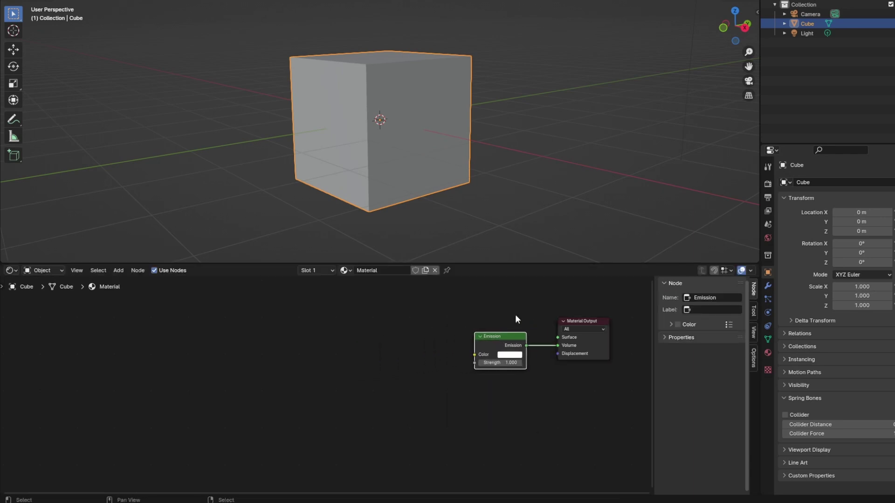
# Step: Set the render engine to Cycles and its device to GPU Compute
pyautogui.click(768, 184)
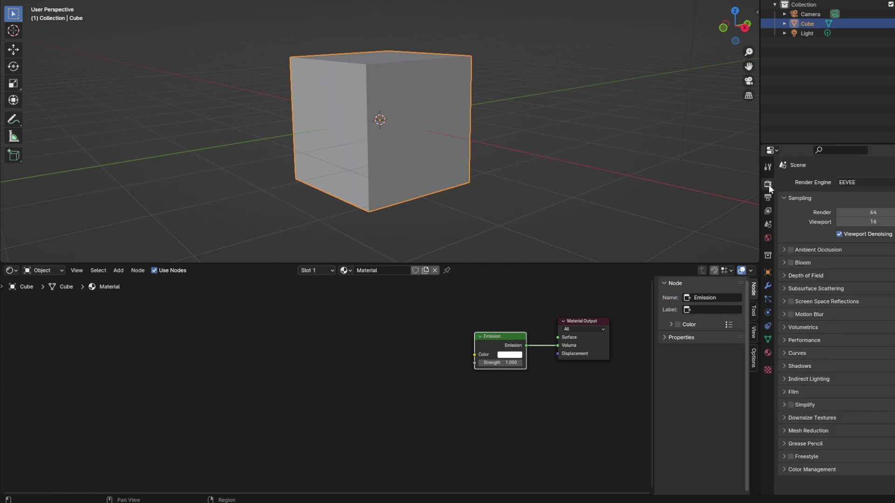
pyautogui.click(862, 182)
pyautogui.click(851, 214)
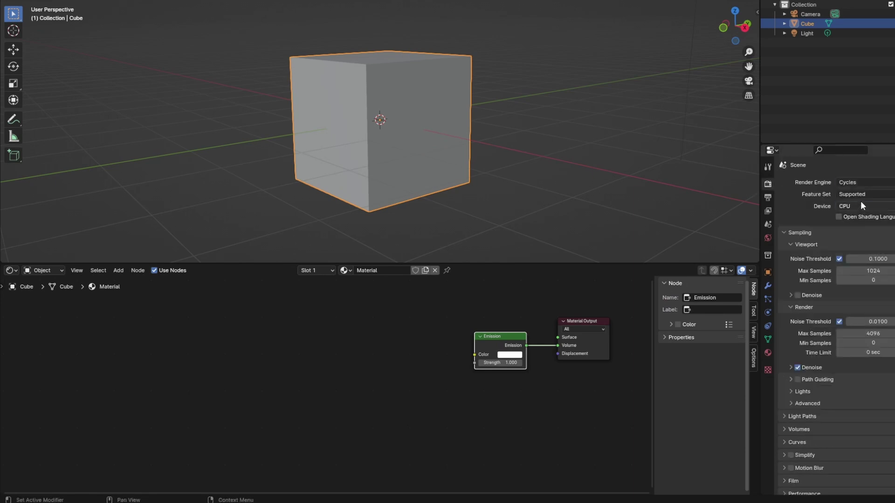
pyautogui.click(860, 205)
pyautogui.click(847, 227)
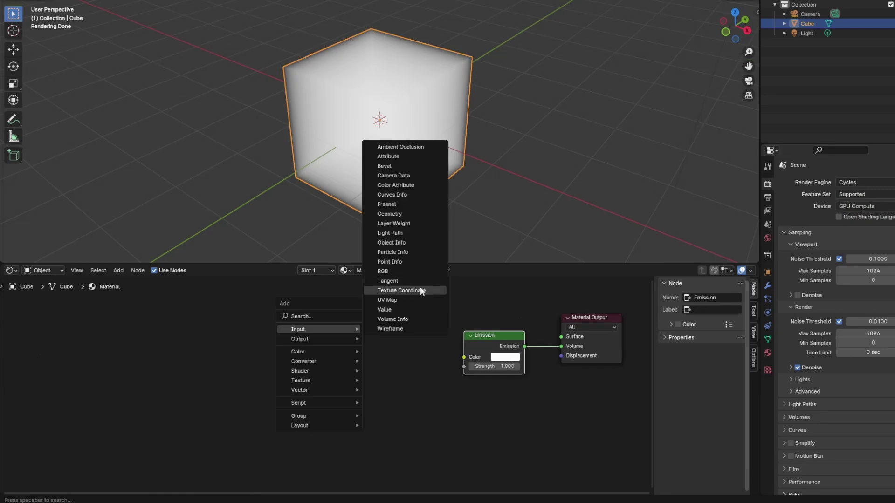
# Step: Add a Texture Coordinate node at the start of the node tree, well before the Emission node
pyautogui.click(421, 286)
pyautogui.click(80, 317)
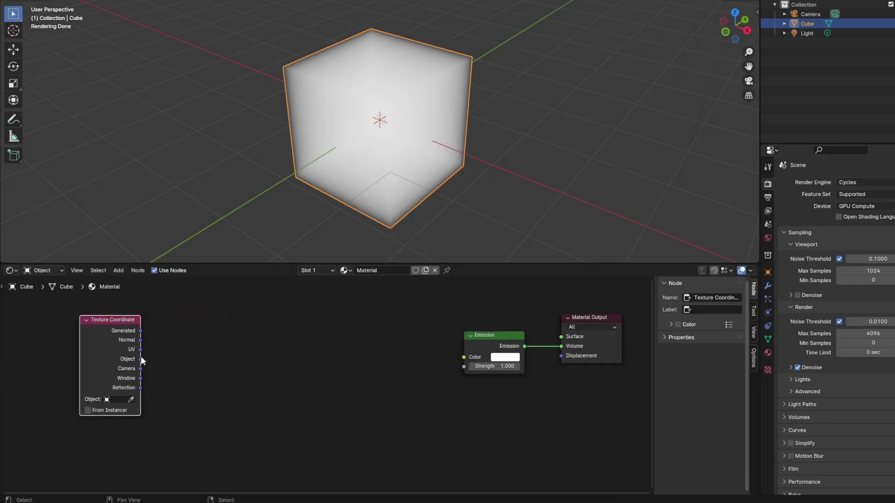
pyautogui.moveTo(140, 359); pyautogui.dragTo(176, 352)
pyautogui.press('Escape')
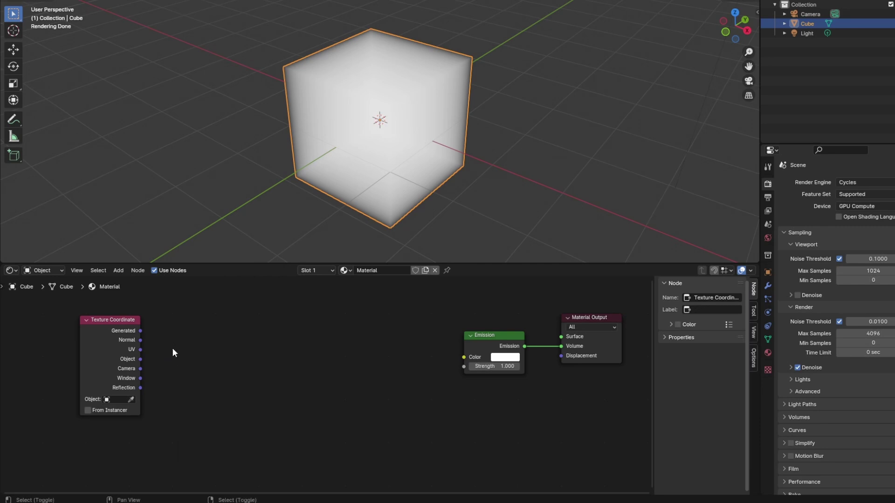
# Step: Add a Separate XYZ node and connect the Texture Coordinate's Object output to its Vector input
pyautogui.hotkey('shift', 'a')
pyautogui.moveTo(163, 390)
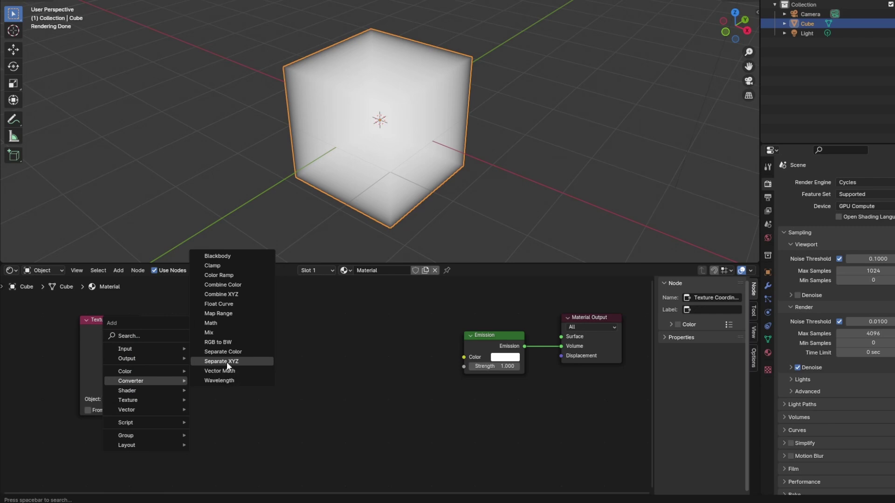
pyautogui.click(226, 362)
pyautogui.click(228, 319)
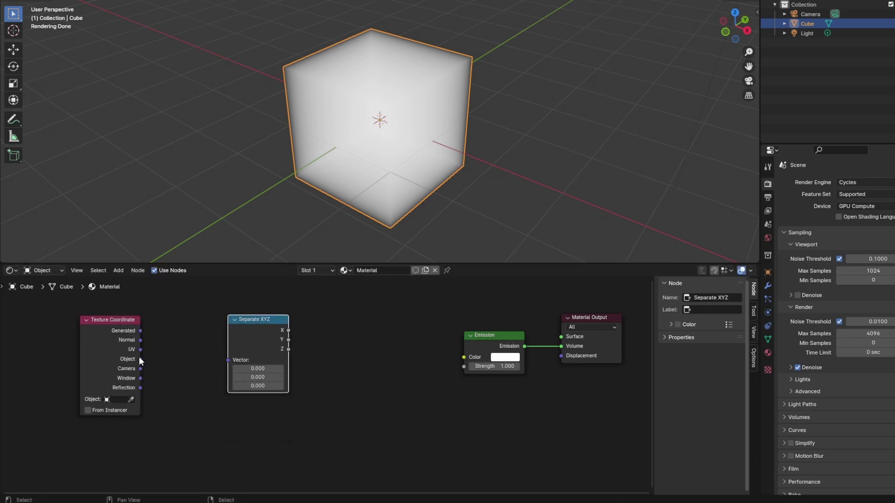
pyautogui.moveTo(140, 359); pyautogui.dragTo(264, 359)
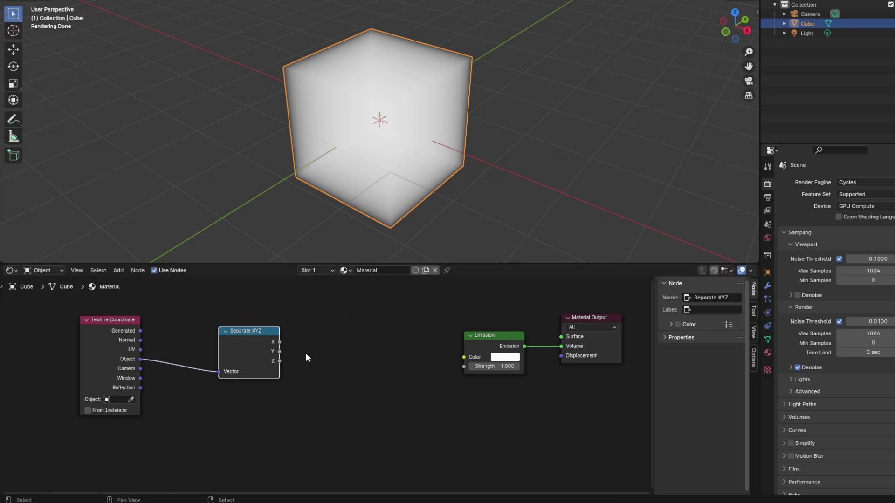
# Step: Add a Math node after Separate XYZ and set its operation to Fraction
pyautogui.hotkey('shift', 'a')
pyautogui.moveTo(298, 354)
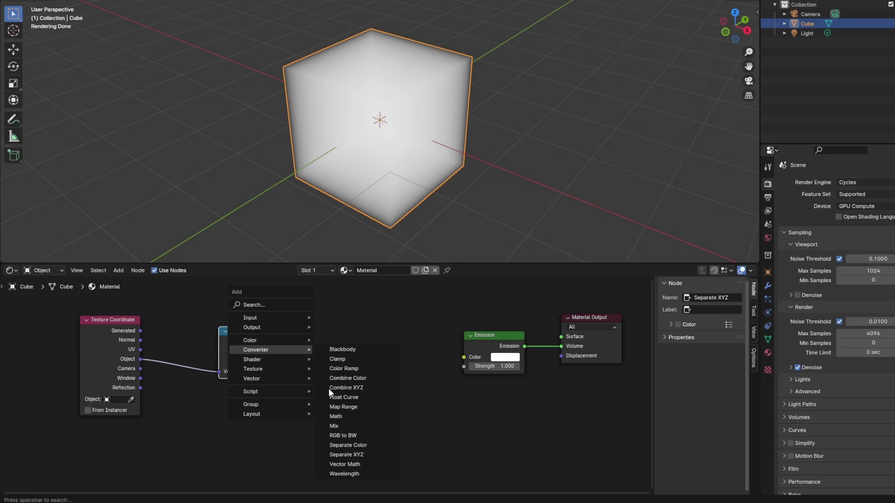
pyautogui.click(334, 416)
pyautogui.click(353, 359)
pyautogui.click(349, 353)
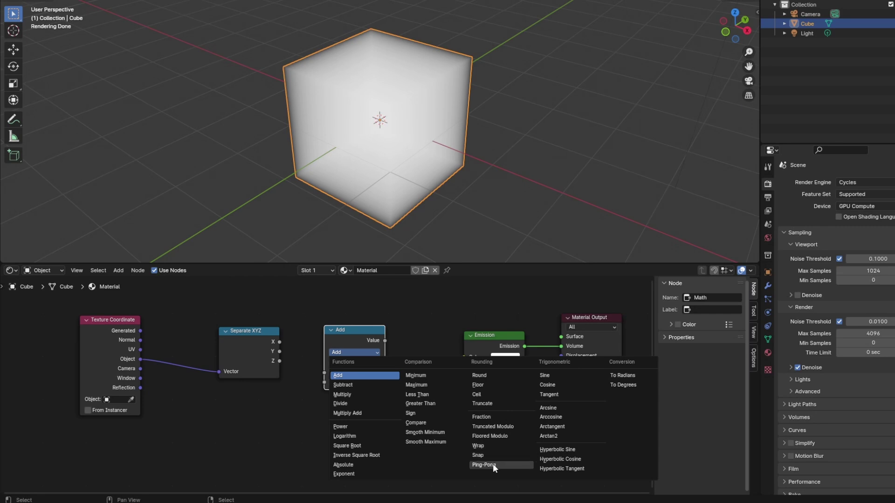
pyautogui.click(506, 418)
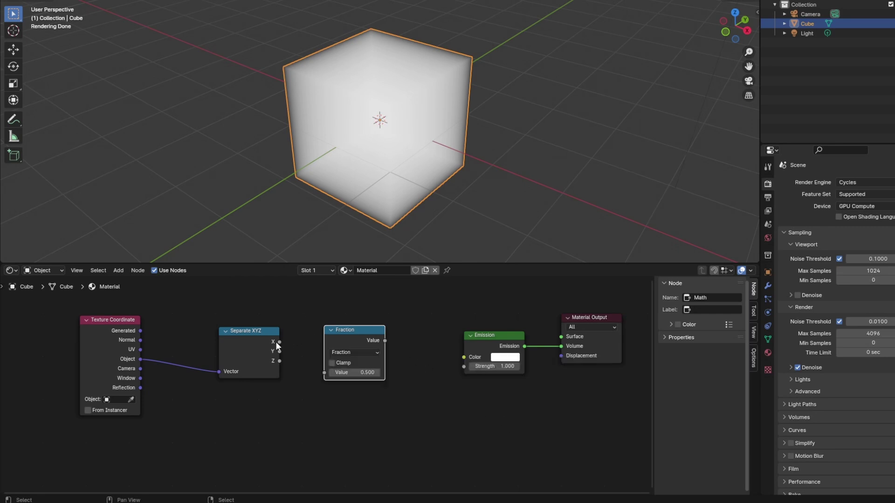
# Step: Connect the X output of Separate XYZ to the Fraction node, and collapse the Fraction node beside it
pyautogui.moveTo(279, 342); pyautogui.dragTo(326, 373)
pyautogui.click(357, 332)
pyautogui.press('h')
pyautogui.moveTo(357, 332); pyautogui.dragTo(332, 335)
# Step: Duplicate the Fraction node twice, stack the copies below it, and feed them from the Y and Z outputs
pyautogui.hotkey('shift', 'd')
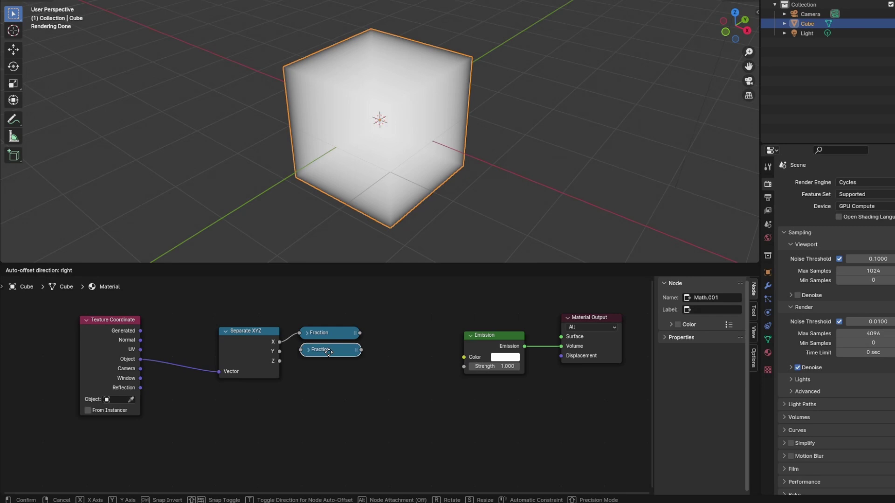
pyautogui.click(328, 353)
pyautogui.hotkey('shift', 'd')
pyautogui.click(328, 369)
pyautogui.moveTo(279, 362); pyautogui.dragTo(300, 367)
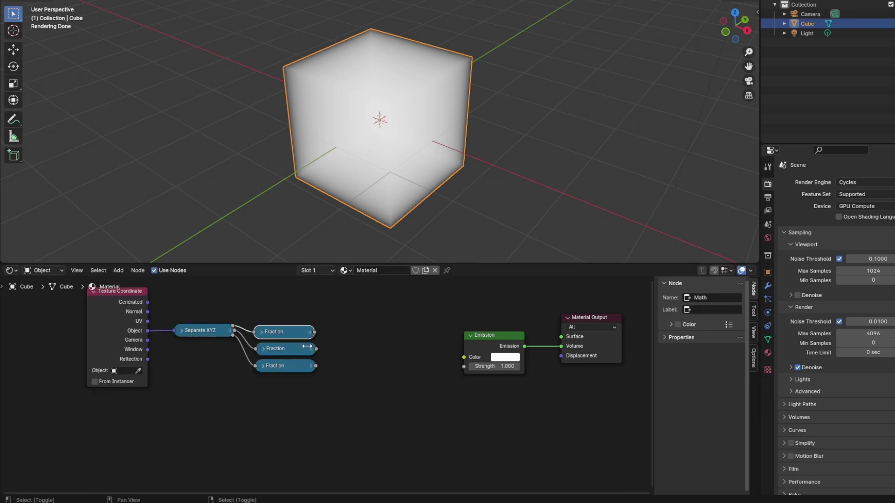
# Step: Duplicate a Fraction node, expand the copy and set its operation to Greater Than
pyautogui.hotkey('shift', 'd')
pyautogui.click(363, 336)
pyautogui.click(342, 316)
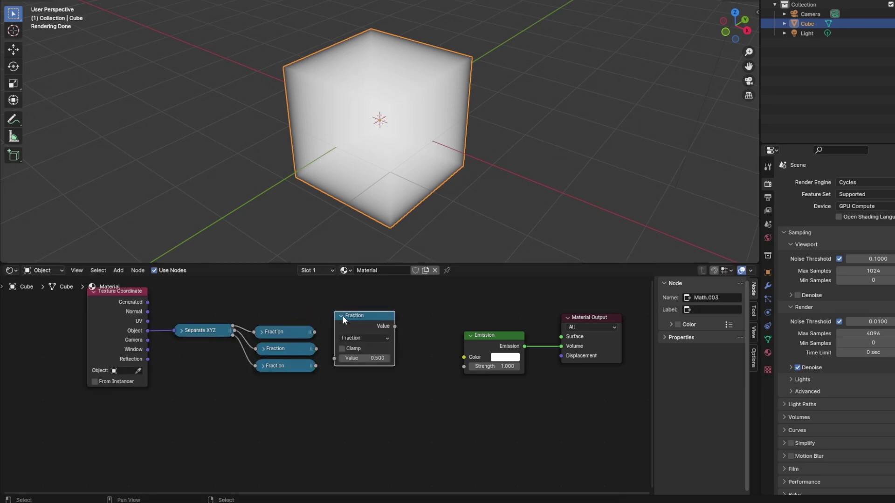
pyautogui.click(361, 338)
pyautogui.click(437, 390)
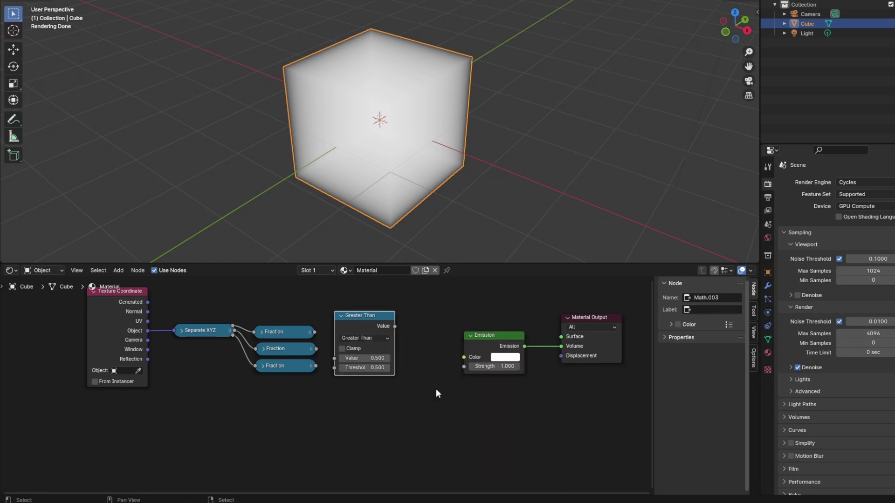
# Step: Add a Value node set to 0.900 and connect it, together with the first Fraction node, to the Greater Than inputs
pyautogui.hotkey('shift', 'a')
pyautogui.click(370, 427)
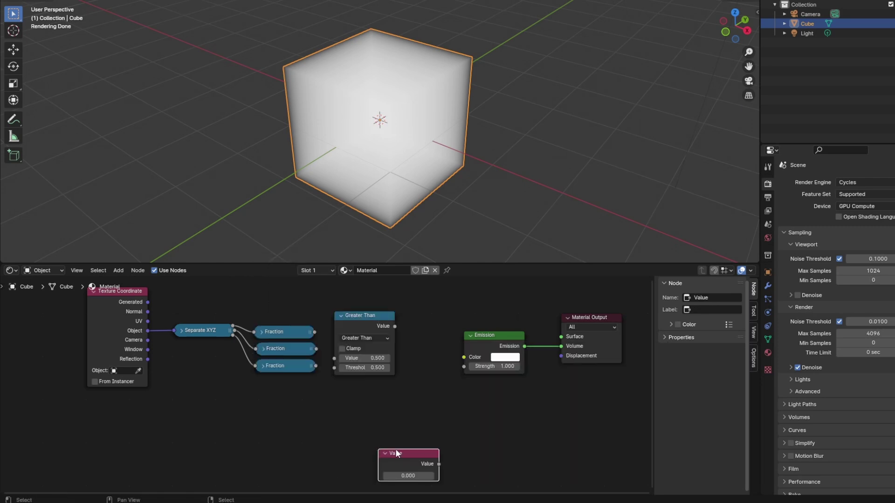
pyautogui.click(282, 320)
pyautogui.moveTo(359, 345); pyautogui.dragTo(363, 318)
pyautogui.moveTo(315, 360); pyautogui.dragTo(338, 359)
pyautogui.moveTo(314, 325); pyautogui.dragTo(338, 369)
pyautogui.moveTo(296, 315); pyautogui.dragTo(295, 413)
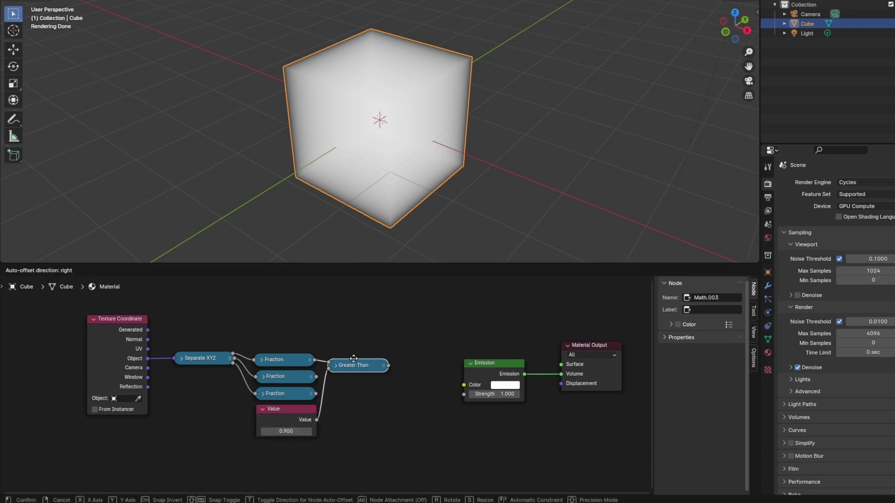
# Step: Duplicate the collapsed Greater Than node twice and connect the copies to the remaining Fraction nodes and the shared Value node
pyautogui.hotkey('shift', 'd')
pyautogui.click(366, 395)
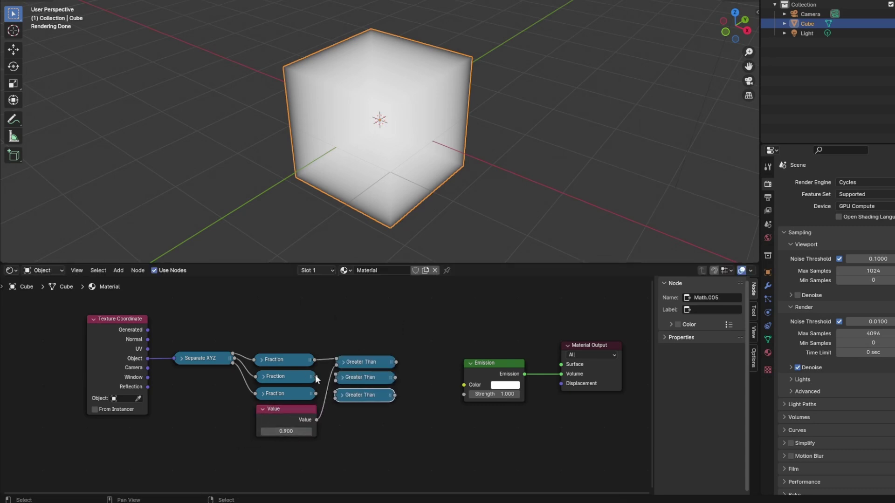
pyautogui.moveTo(315, 375); pyautogui.dragTo(335, 379)
pyautogui.moveTo(316, 394); pyautogui.dragTo(335, 380)
pyautogui.moveTo(317, 420); pyautogui.dragTo(335, 399)
# Step: Move the Emission and Material Output nodes together, farther from the Greater Than nodes, to make room between them
pyautogui.moveTo(457, 327); pyautogui.dragTo(365, 340, button='middle')
pyautogui.moveTo(365, 345); pyautogui.dragTo(476, 421)
pyautogui.moveTo(395, 382); pyautogui.dragTo(484, 376)
# Step: Duplicate a Greater Than node into the free space, expand the copy and set its operation to Multiply
pyautogui.click(284, 377)
pyautogui.hotkey('shift', 'd')
pyautogui.click(355, 370)
pyautogui.press('h')
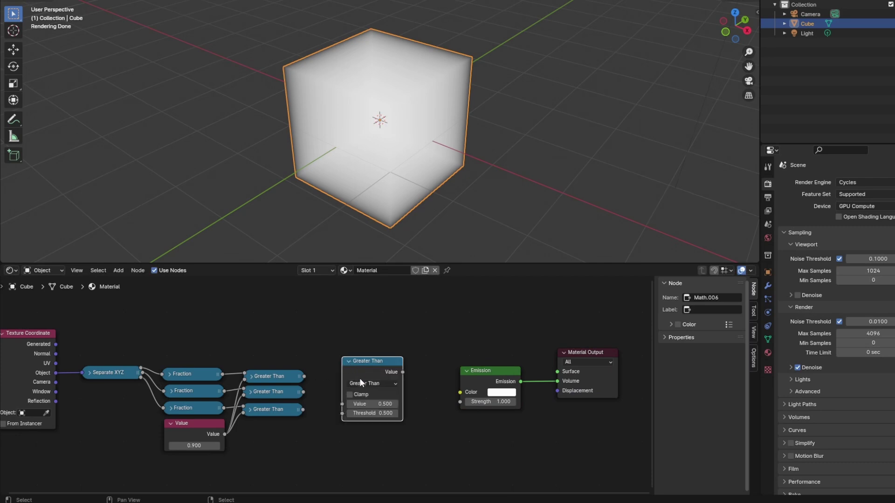
pyautogui.click(368, 383)
pyautogui.click(384, 294)
# Step: Collapse the Multiply node and connect the second and third Greater Than nodes to its inputs
pyautogui.click(348, 363)
pyautogui.moveTo(356, 364); pyautogui.dragTo(346, 380)
pyautogui.moveTo(303, 392); pyautogui.dragTo(333, 376)
pyautogui.moveTo(303, 409); pyautogui.dragTo(358, 377)
# Step: Duplicate the Multiply node twice below it, giving each copy a different pair of Greater Than nodes as inputs
pyautogui.hotkey('shift', 'd')
pyautogui.click(359, 396)
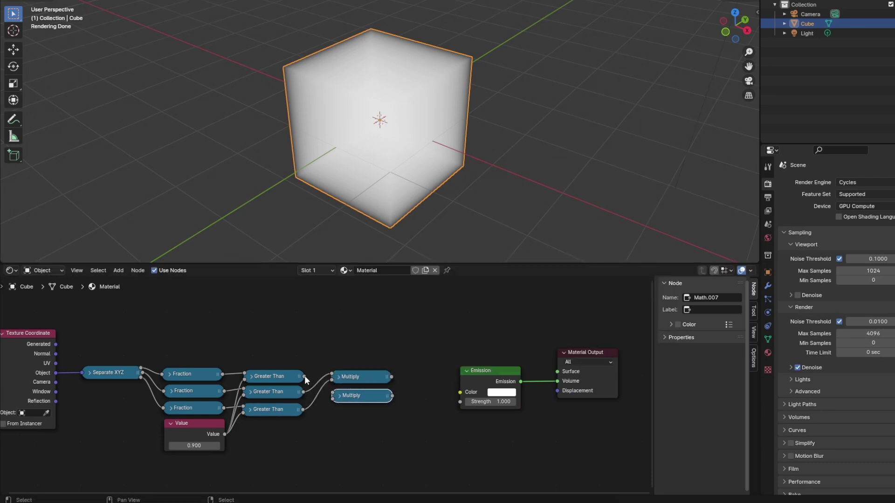
pyautogui.moveTo(304, 377); pyautogui.dragTo(333, 393)
pyautogui.moveTo(303, 410); pyautogui.dragTo(334, 416)
pyautogui.click(369, 400)
pyautogui.hotkey('shift', 'd')
pyautogui.click(370, 418)
# Step: Add a Combine Color node between the Multiply nodes and the Emission node
pyautogui.hotkey('shift', 'a')
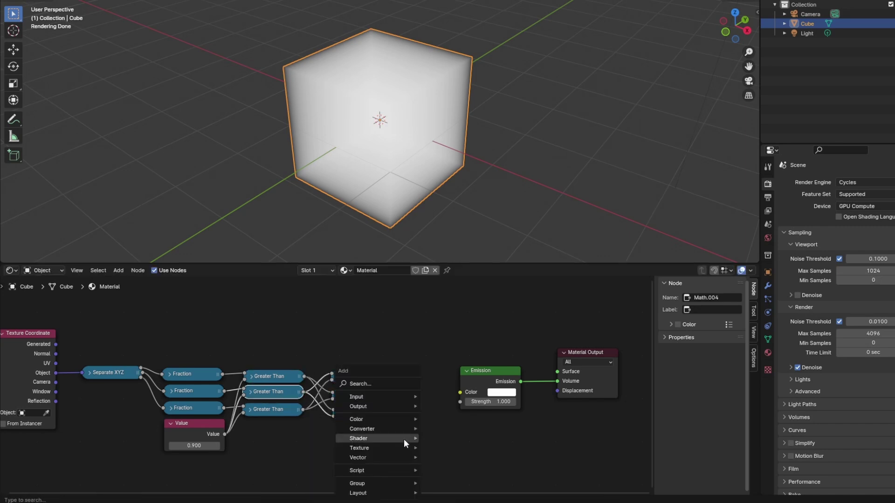
pyautogui.moveTo(403, 440)
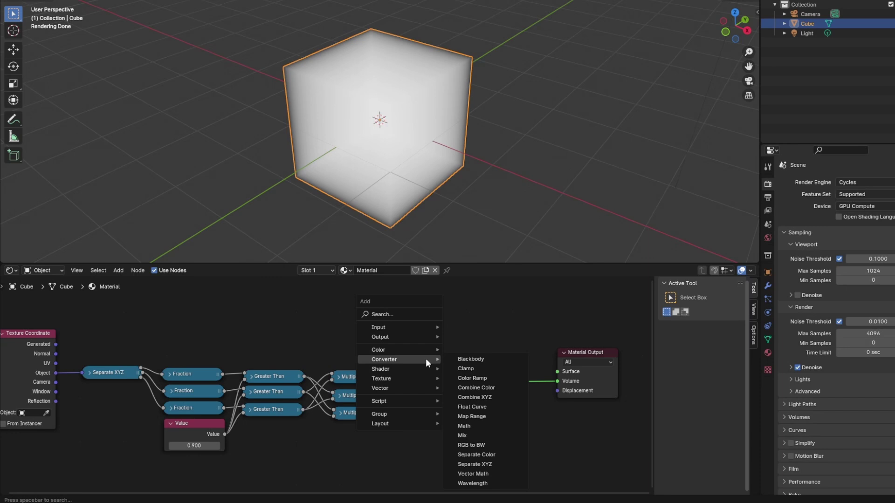
pyautogui.click(487, 391)
pyautogui.click(467, 373)
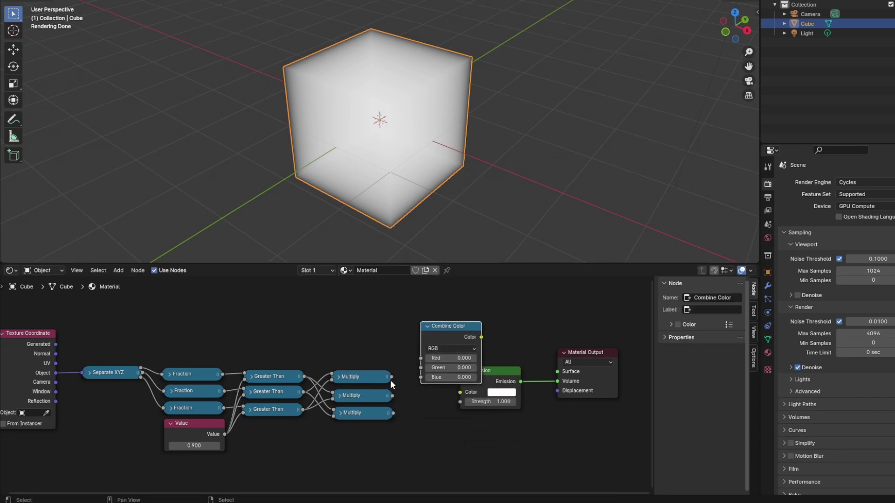
# Step: Connect the three Multiply nodes, in order, to the Red, Green and Blue inputs of Combine Color
pyautogui.moveTo(392, 377); pyautogui.dragTo(421, 358)
pyautogui.moveTo(392, 396); pyautogui.dragTo(421, 368)
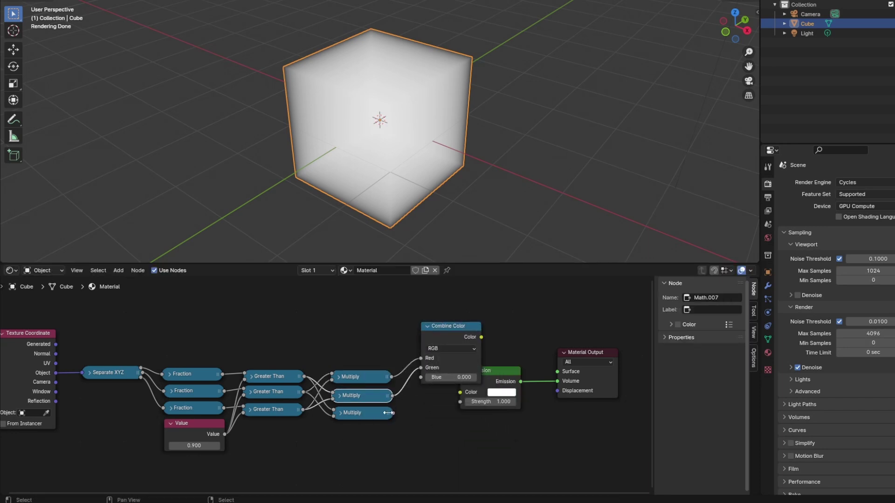
pyautogui.moveTo(393, 413); pyautogui.dragTo(421, 377)
# Step: Collapse the Combine Color node and connect its output to the Emission node's Color input
pyautogui.click(428, 326)
pyautogui.moveTo(446, 329); pyautogui.dragTo(461, 391)
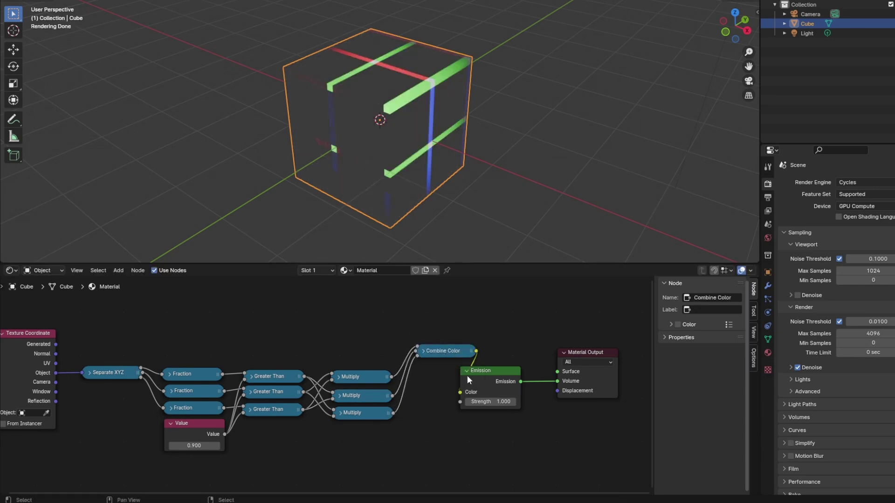
pyautogui.moveTo(468, 164); pyautogui.dragTo(444, 128, button='middle')
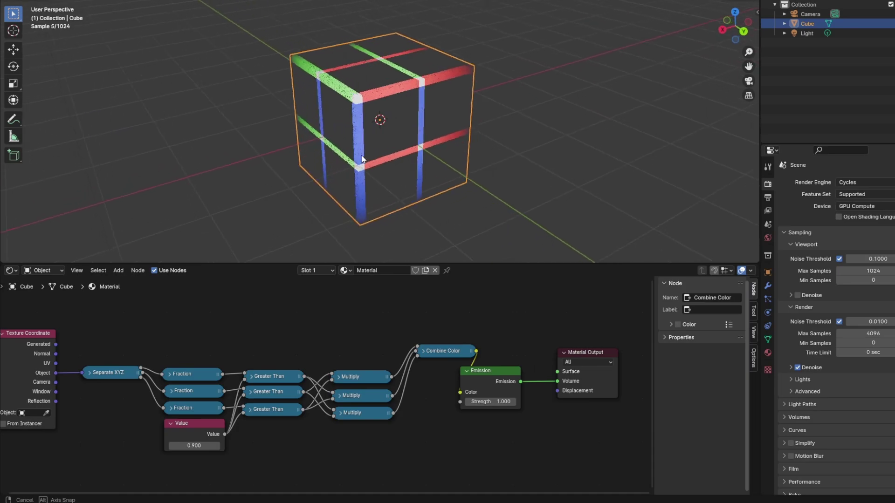
# Step: Scale up the cube's mesh uniformly in Edit Mode so it encloses many repeats of the grid
pyautogui.press('Tab')
pyautogui.press('s')
pyautogui.click(629, 136)
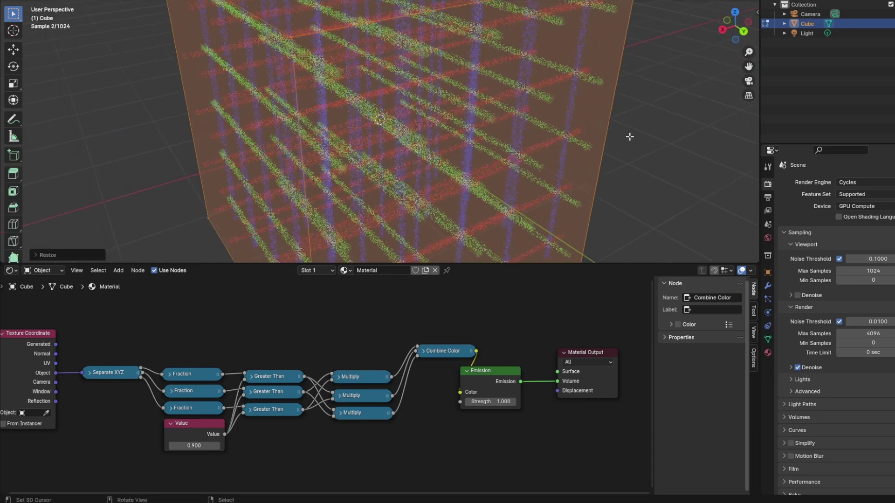
pyautogui.press('Tab')
pyautogui.moveTo(519, 165); pyautogui.dragTo(391, 159, button='middle')
pyautogui.scroll(-6, 405, 152)
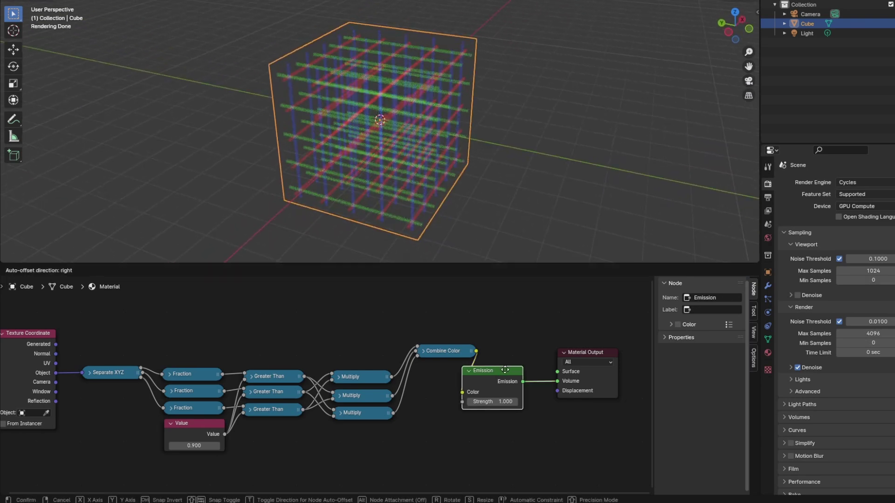
# Step: Insert a Mapping node on the link between Texture Coordinate and the grid's Separate XYZ node
pyautogui.hotkey('shift', 'a')
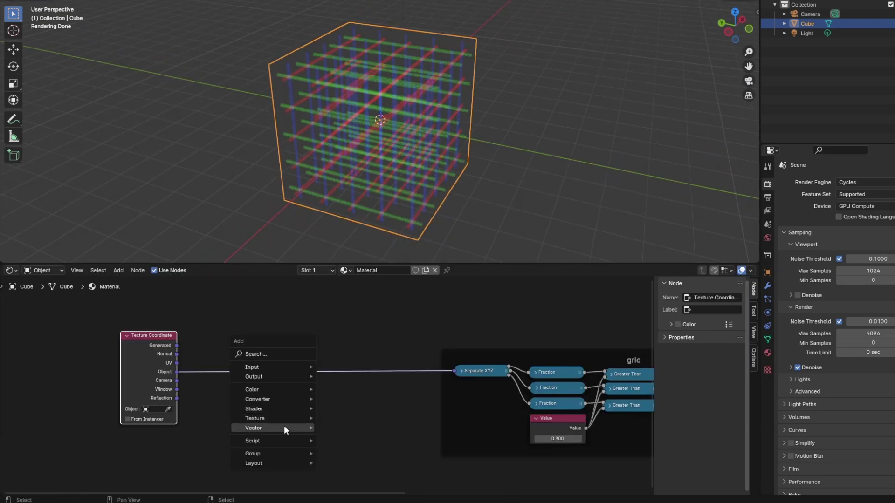
pyautogui.moveTo(286, 428)
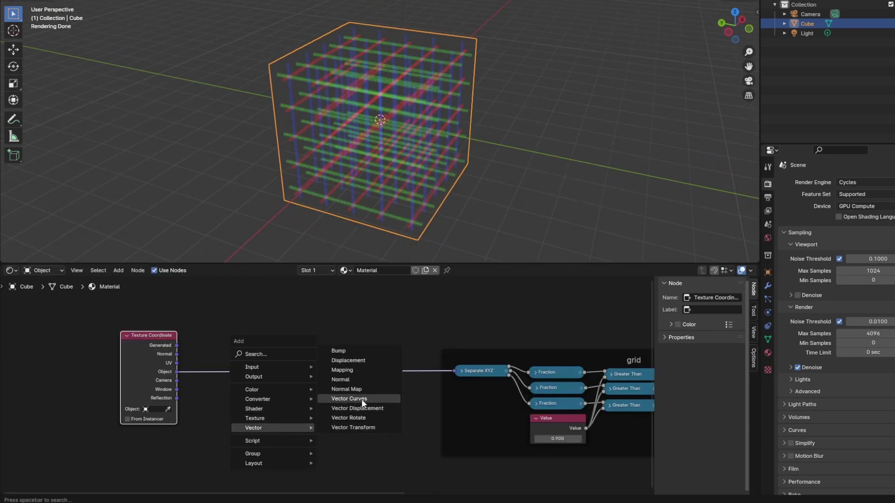
pyautogui.click(370, 370)
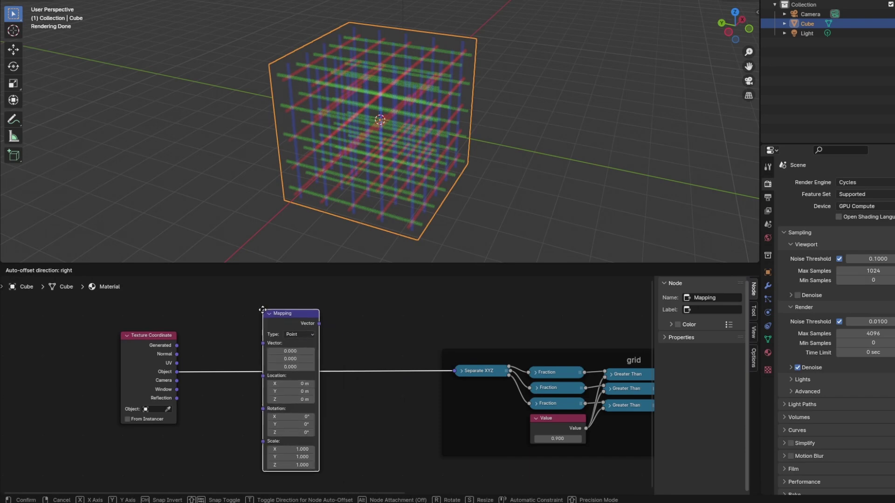
pyautogui.click(262, 309)
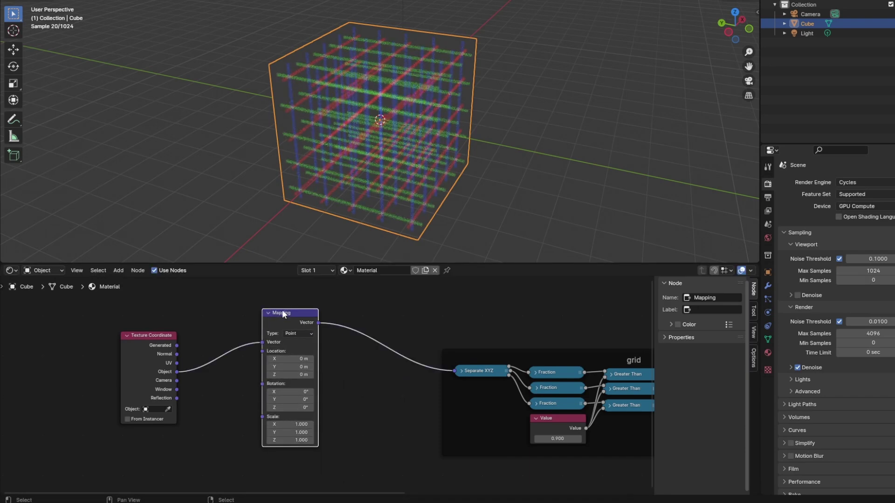
pyautogui.moveTo(283, 313); pyautogui.dragTo(343, 350)
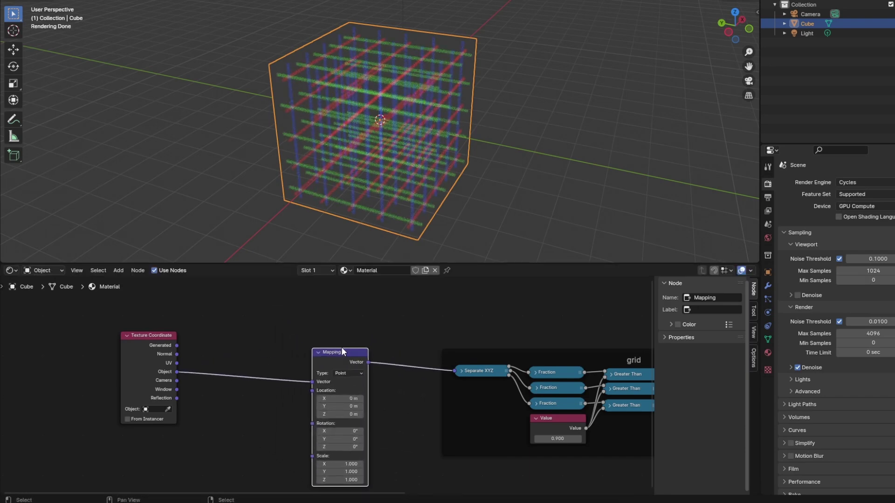
# Step: Add a second Separate XYZ node beside Texture Coordinate and connect the Object output to its Vector input
pyautogui.hotkey('shift', 'a')
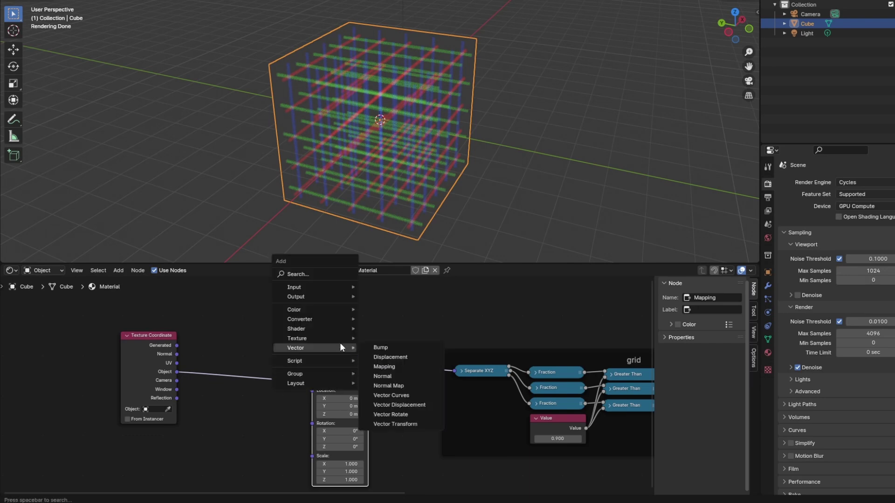
pyautogui.moveTo(340, 318)
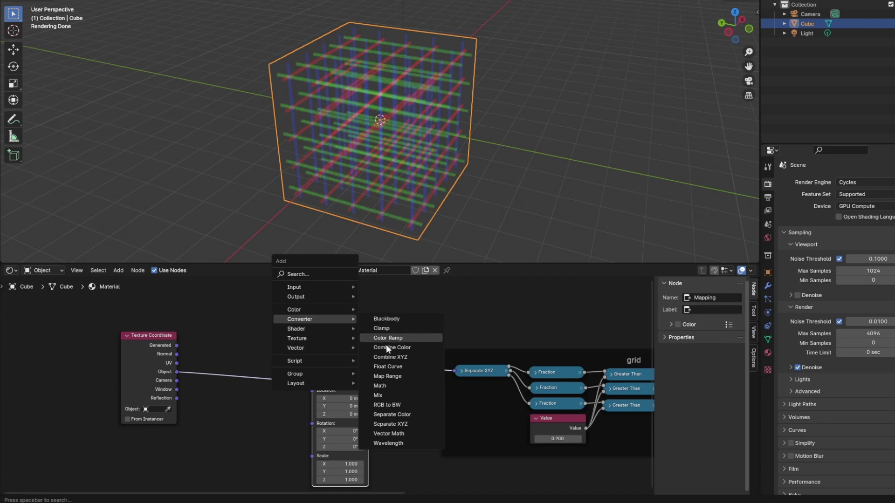
pyautogui.click(398, 426)
pyautogui.click(231, 385)
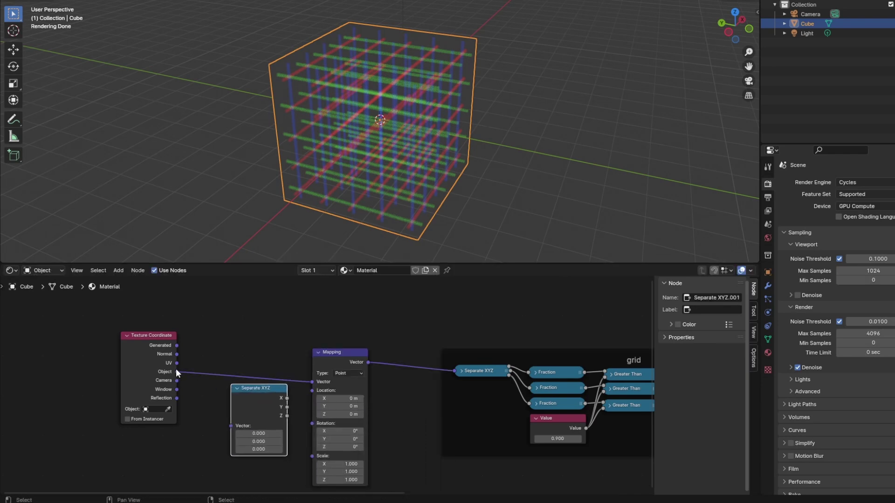
pyautogui.moveTo(176, 371); pyautogui.dragTo(233, 426)
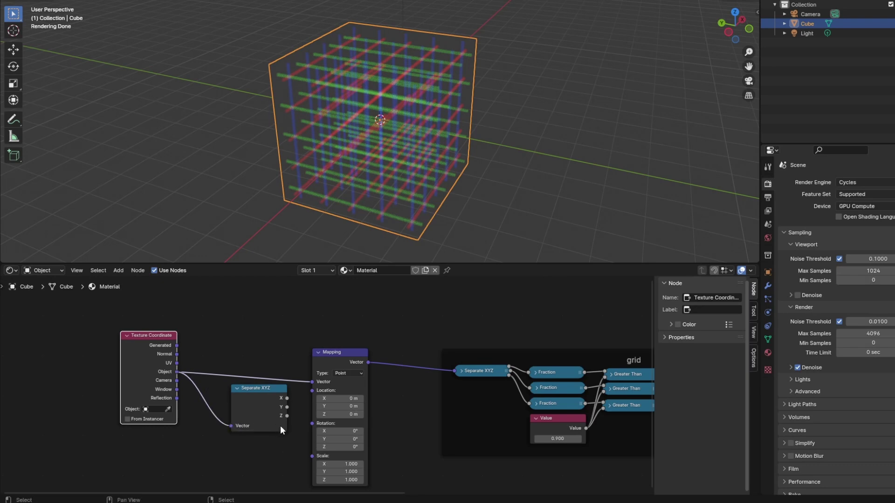
# Step: Add a Combine XYZ node between the new Separate XYZ and Mapping nodes, and connect its Vector output to Mapping's Rotation input
pyautogui.moveTo(338, 352); pyautogui.dragTo(382, 348)
pyautogui.moveTo(254, 405); pyautogui.dragTo(234, 402)
pyautogui.hotkey('shift', 'a')
pyautogui.moveTo(283, 421)
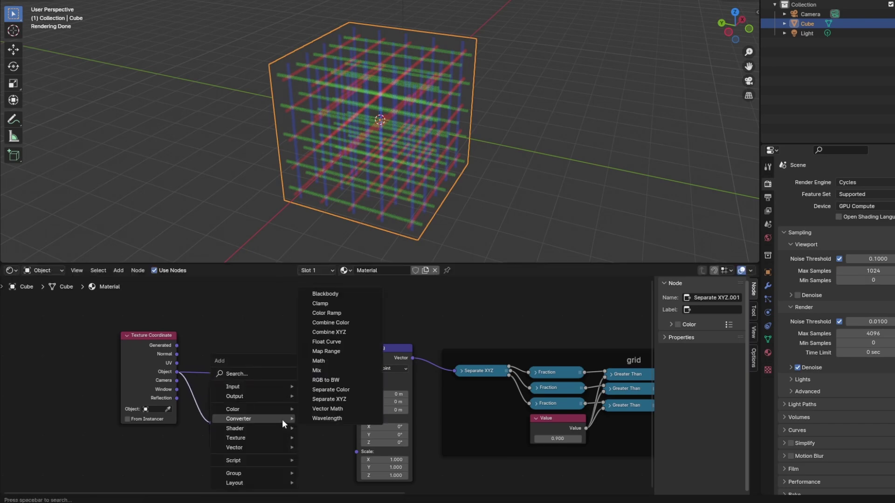
pyautogui.click(351, 331)
pyautogui.click(312, 415)
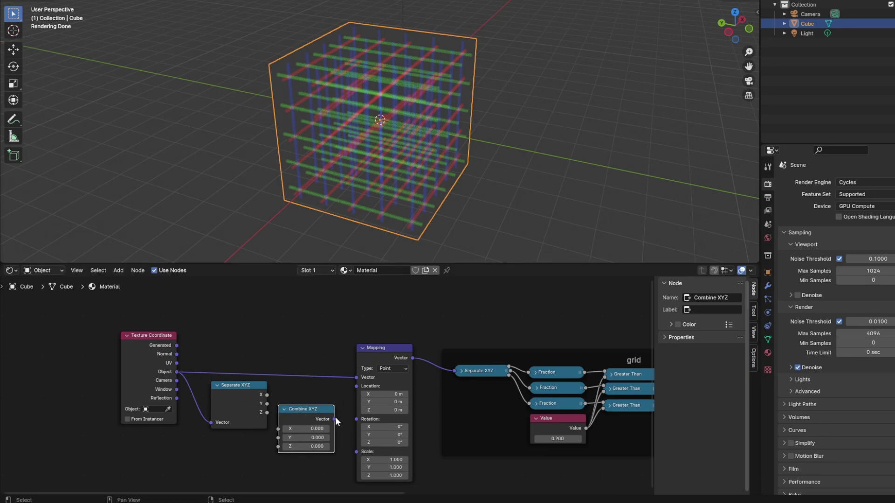
pyautogui.moveTo(334, 419); pyautogui.dragTo(357, 419)
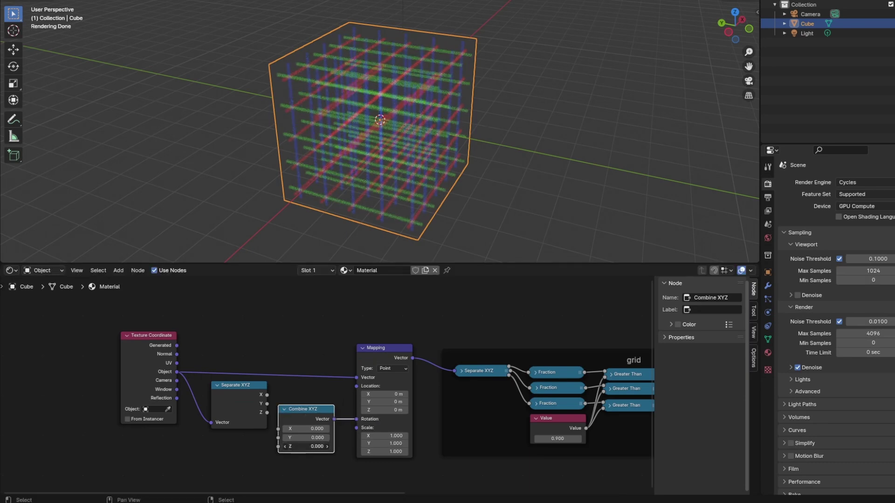
# Step: Try a manual Z rotation in Combine XYZ, and connect Separate XYZ's Z output to Combine XYZ's Z input
pyautogui.moveTo(306, 447); pyautogui.dragTo(249, 447)
pyautogui.moveTo(240, 411); pyautogui.dragTo(275, 448)
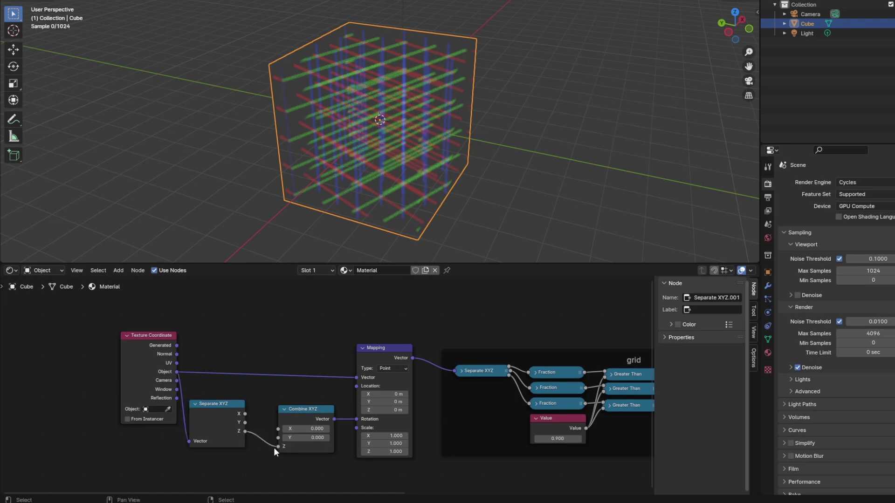
pyautogui.moveTo(465, 199); pyautogui.dragTo(417, 198, button='middle')
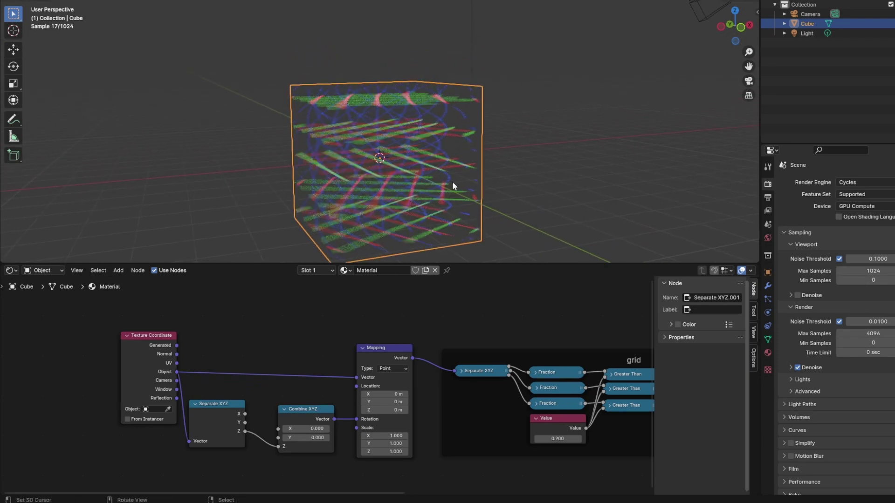
# Step: Stretch the cube's mesh along the Z axis in Edit Mode into a tall column
pyautogui.press('Tab')
pyautogui.press('s')
pyautogui.press('z')
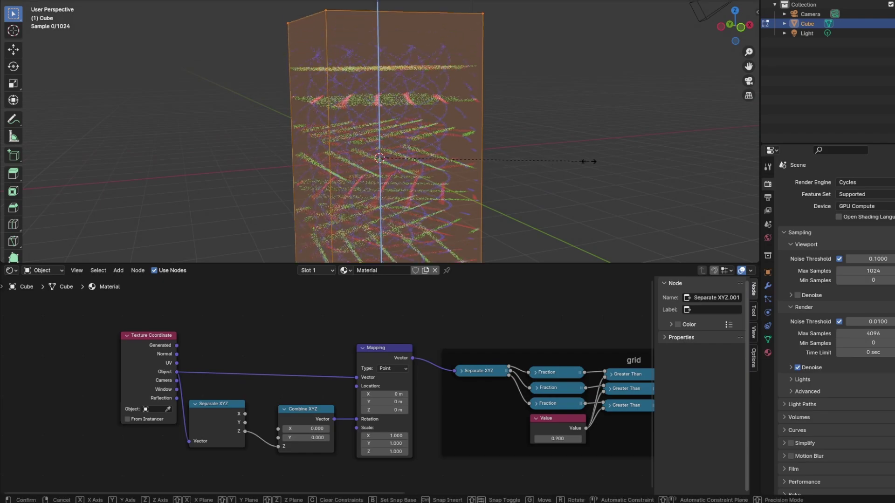
pyautogui.click(709, 150)
pyautogui.press('Tab')
pyautogui.moveTo(512, 107); pyautogui.dragTo(517, 155, button='middle')
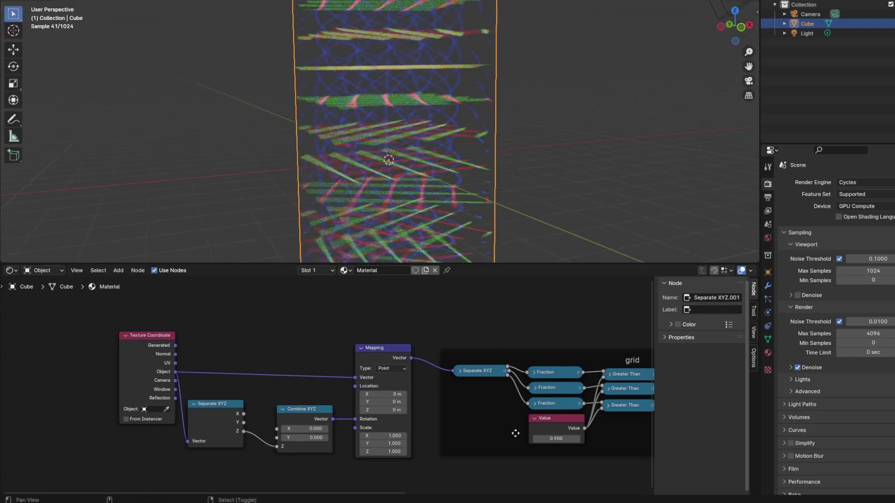
# Step: Disconnect the Red and Green inputs of the Combine Color node to isolate the blue bars
pyautogui.moveTo(524, 437); pyautogui.dragTo(133, 434, button='middle')
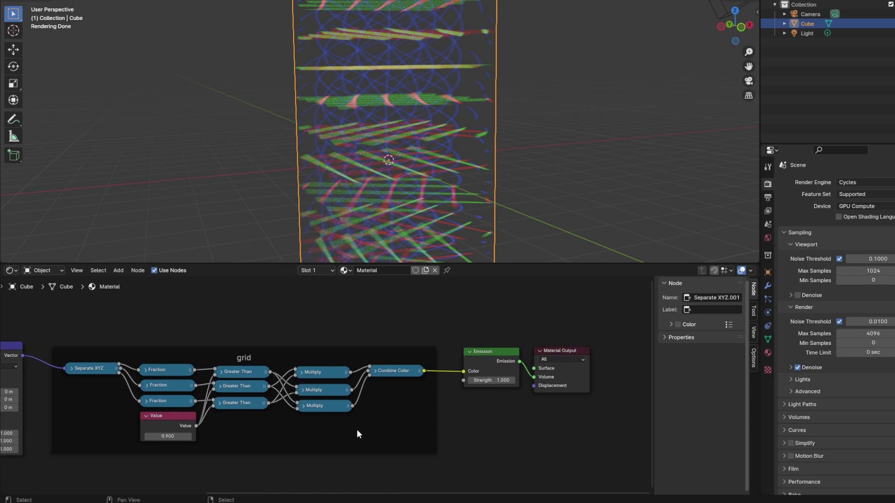
pyautogui.scroll(2, 376, 429)
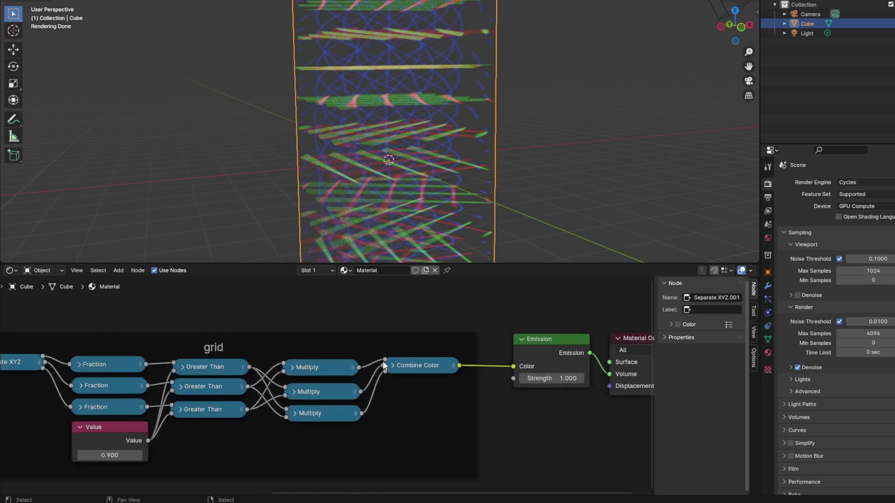
pyautogui.moveTo(385, 359)
pyautogui.mouseDown()
pyautogui.moveTo(373, 362)
pyautogui.moveTo(377, 370)
pyautogui.mouseUp()
pyautogui.moveTo(389, 144); pyautogui.dragTo(491, 117, button='middle')
# Step: Set the Mapping node's Location Z to about -5.85 m to shift the twisted pattern along the column
pyautogui.moveTo(260, 414); pyautogui.dragTo(495, 373, button='middle')
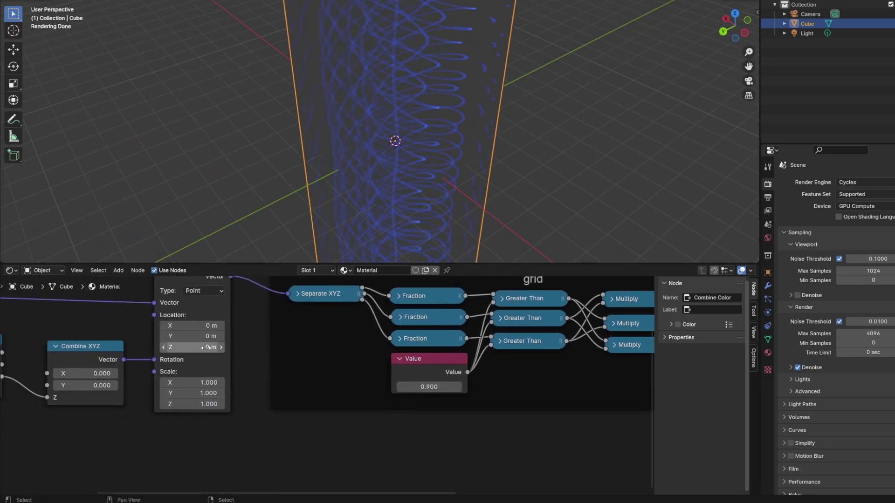
pyautogui.moveTo(192, 348); pyautogui.dragTo(184, 347)
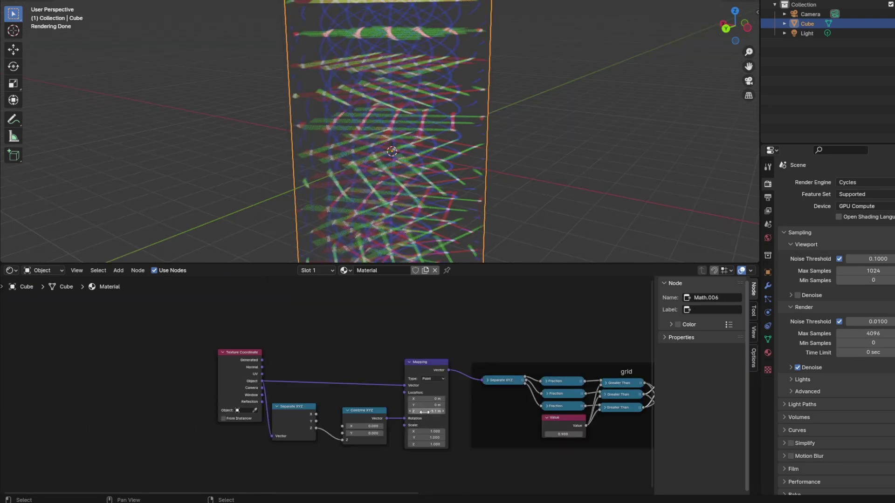
pyautogui.scroll(7, 422, 415)
pyautogui.moveTo(423, 416); pyautogui.dragTo(367, 382, button='middle')
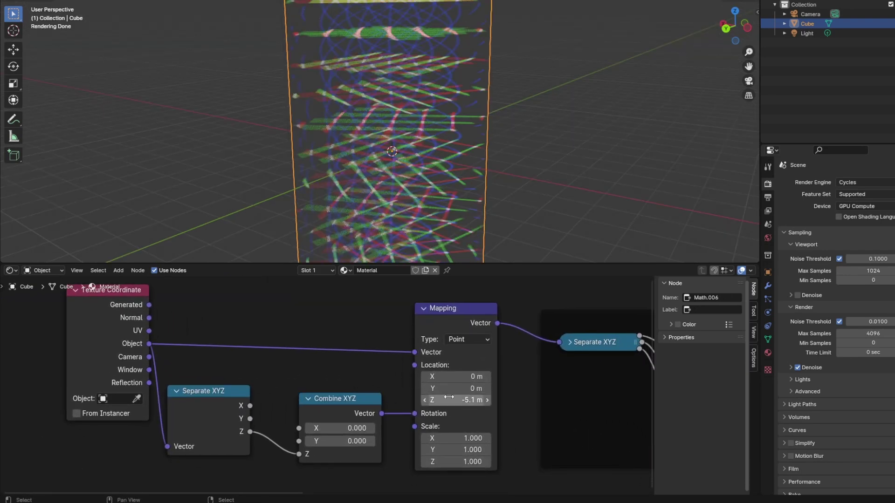
pyautogui.moveTo(455, 400)
pyautogui.mouseDown()
pyautogui.moveTo(436, 400)
pyautogui.moveTo(487, 400)
pyautogui.moveTo(446, 400)
pyautogui.mouseUp()
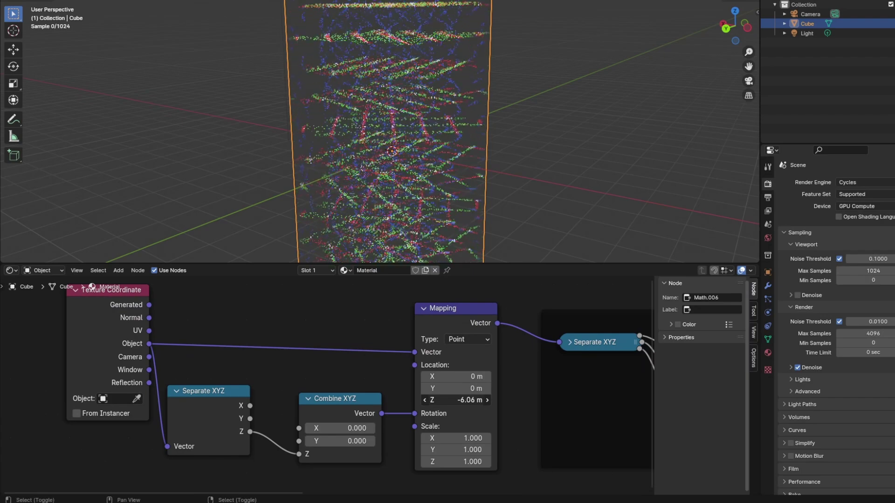
# Step: Frame the second Separate XYZ, Combine XYZ and Mapping nodes together and label the frame "twist"
pyautogui.scroll(-2, 328, 386)
pyautogui.moveTo(191, 313); pyautogui.dragTo(441, 464)
pyautogui.hotkey('ctrl', 'j')
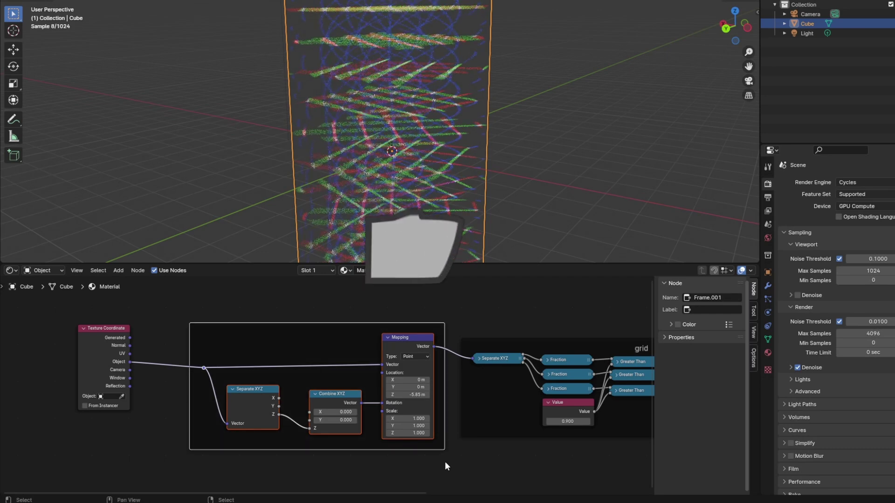
pyautogui.click(720, 310)
pyautogui.write('twist')
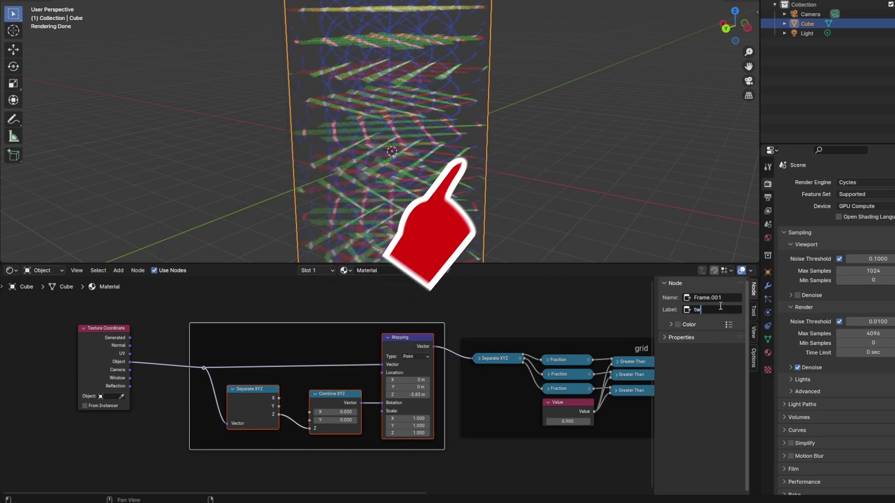
pyautogui.press('Return')
# Step: Add a Gradient Texture node above the grid frame
pyautogui.press('Home')
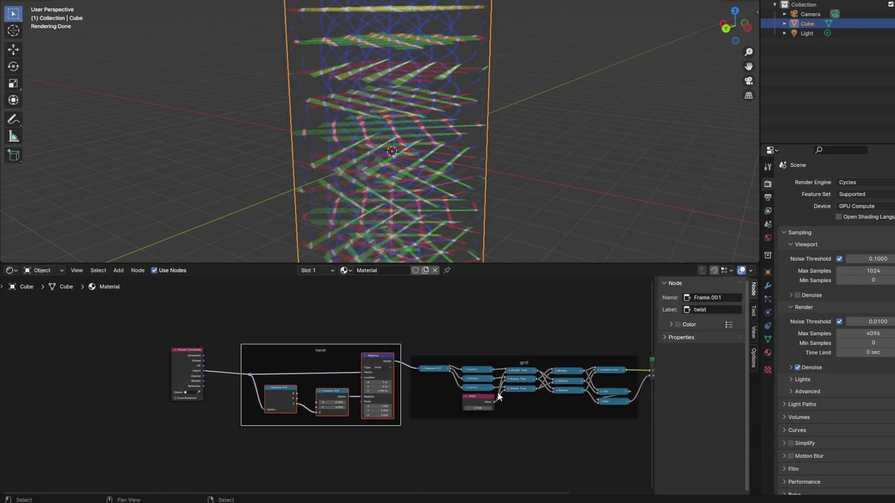
pyautogui.hotkey('shift', 'a')
pyautogui.moveTo(366, 354)
pyautogui.moveTo(357, 372)
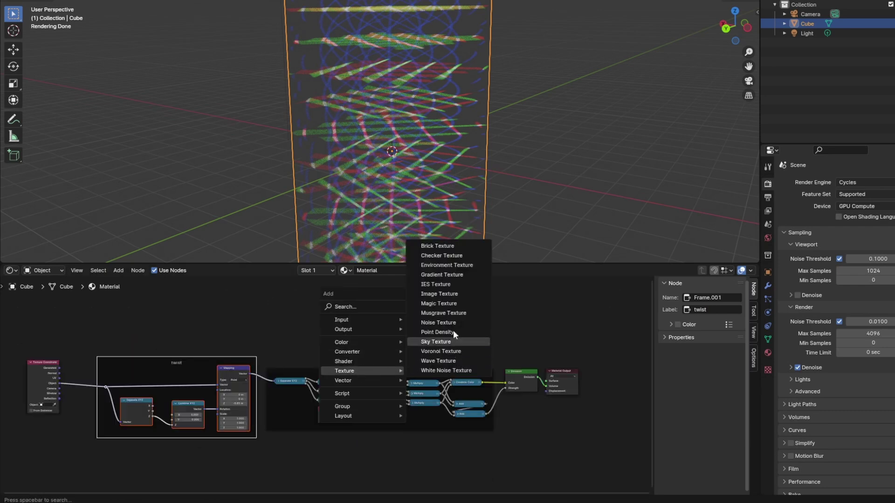
pyautogui.click(450, 275)
pyautogui.click(289, 324)
# Step: Add a Noise Texture node beside the Gradient Texture node
pyautogui.hotkey('shift', 'a')
pyautogui.moveTo(371, 331)
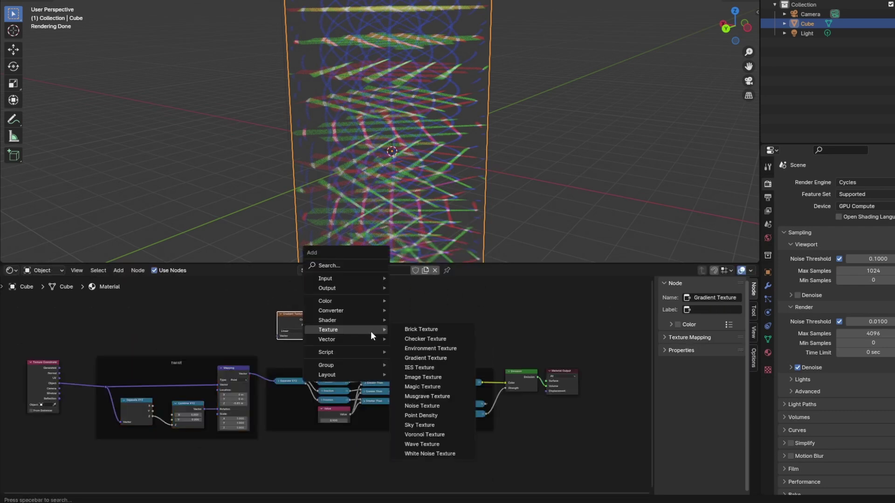
pyautogui.click(429, 407)
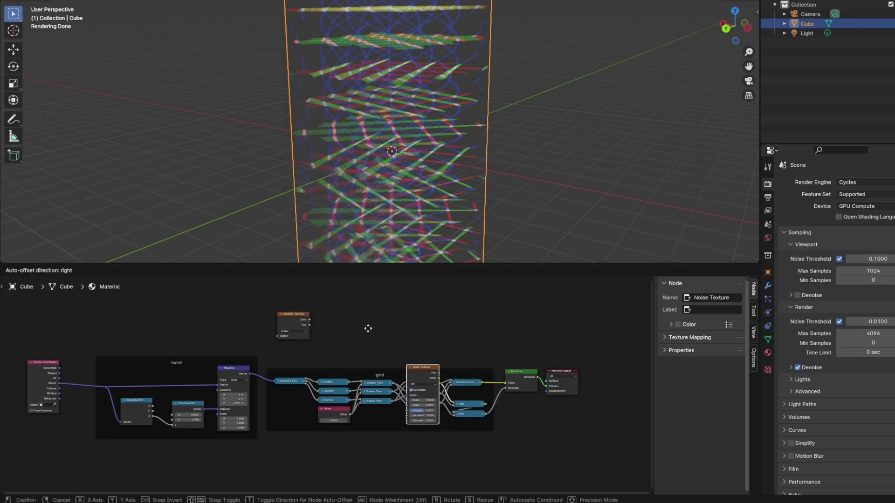
pyautogui.click(322, 303)
# Step: Connect the Object coordinates to the Gradient Texture's Vector and Mapping's Vector output to the Noise Texture's Vector, and reposition both texture nodes
pyautogui.scroll(3, 293, 343)
pyautogui.moveTo(294, 345); pyautogui.dragTo(471, 402, button='middle')
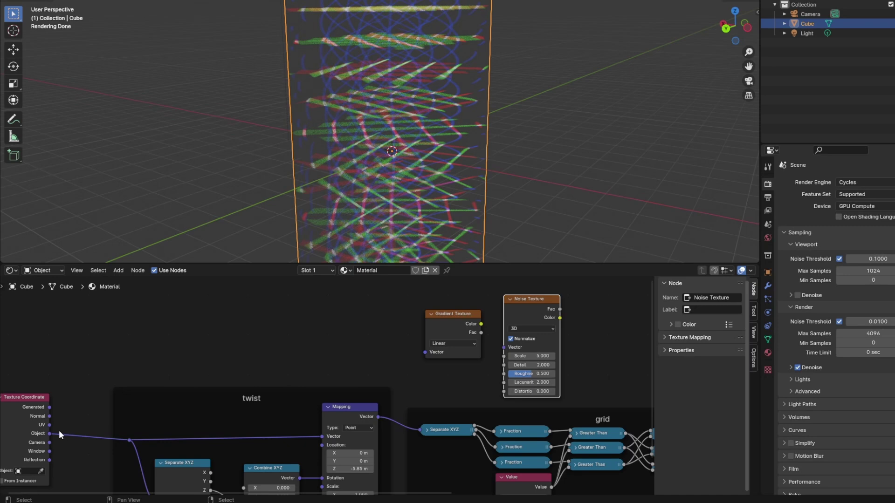
pyautogui.moveTo(49, 433); pyautogui.dragTo(425, 353)
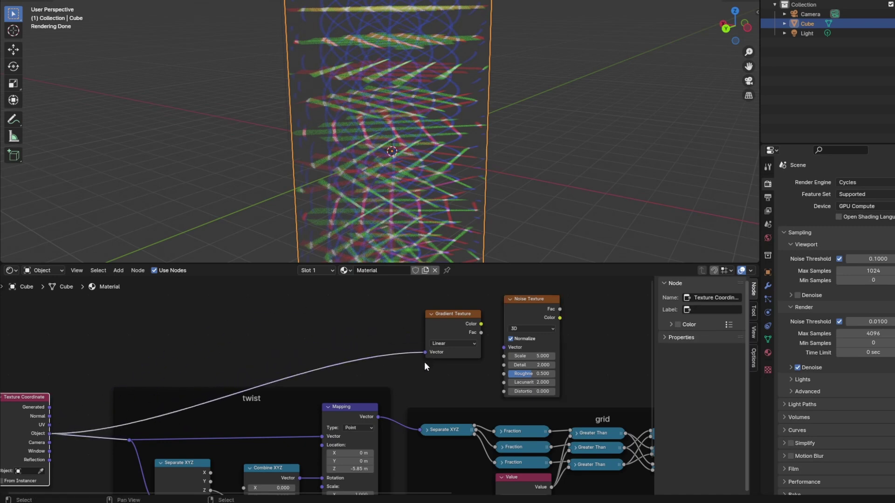
pyautogui.moveTo(378, 417); pyautogui.dragTo(413, 401)
pyautogui.moveTo(498, 356); pyautogui.dragTo(434, 307)
pyautogui.moveTo(529, 298); pyautogui.dragTo(495, 309)
# Step: Add a Math node after the Gradient Texture and Noise Texture nodes
pyautogui.hotkey('shift', 'a')
pyautogui.moveTo(577, 336)
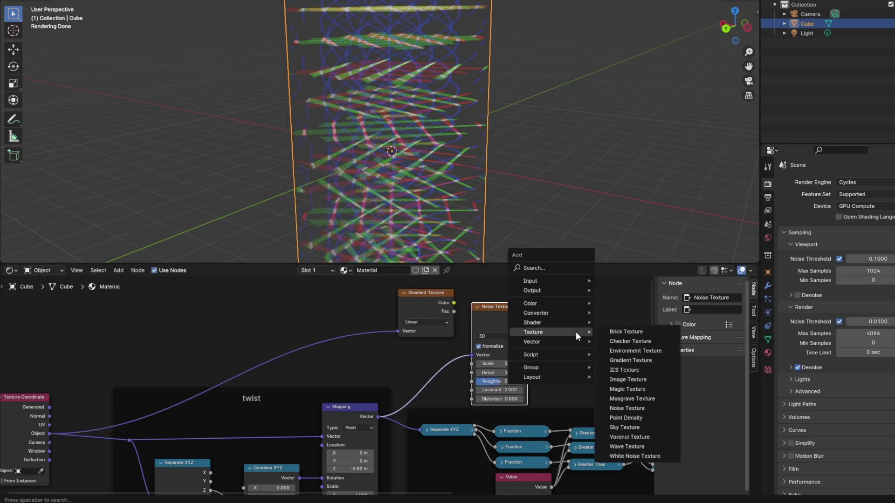
pyautogui.moveTo(567, 314)
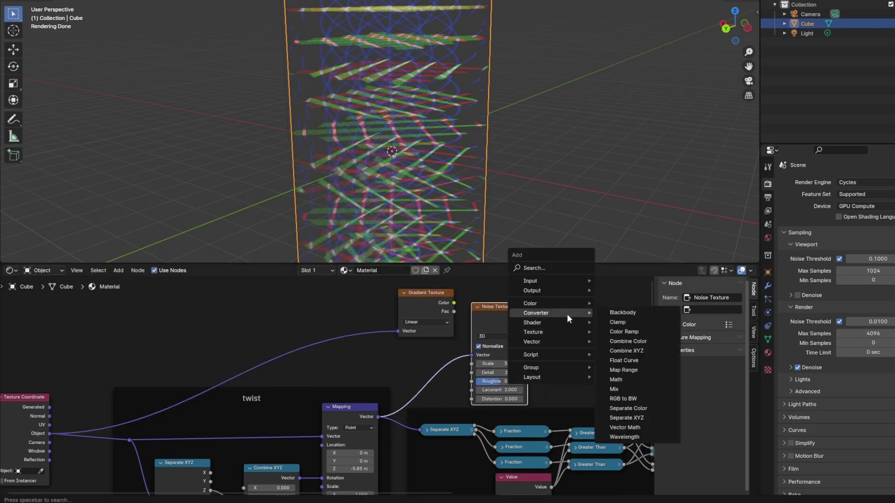
pyautogui.click(631, 379)
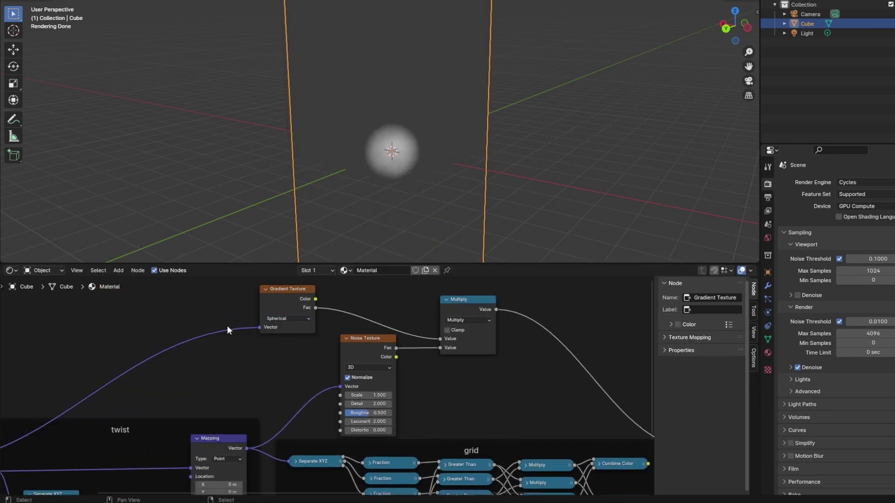
# Step: Connect the Color Ramp's Color output to the Emission node's Color input
pyautogui.moveTo(410, 309); pyautogui.dragTo(421, 306, button='middle')
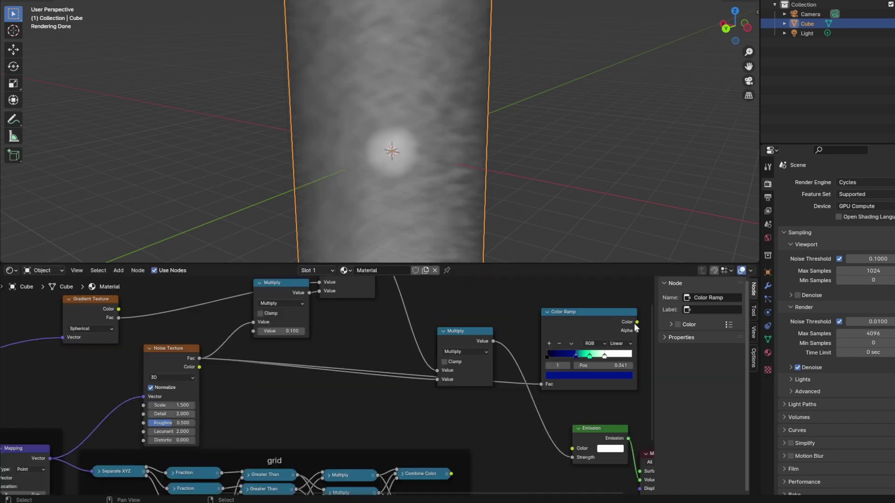
pyautogui.moveTo(637, 322); pyautogui.dragTo(573, 449)
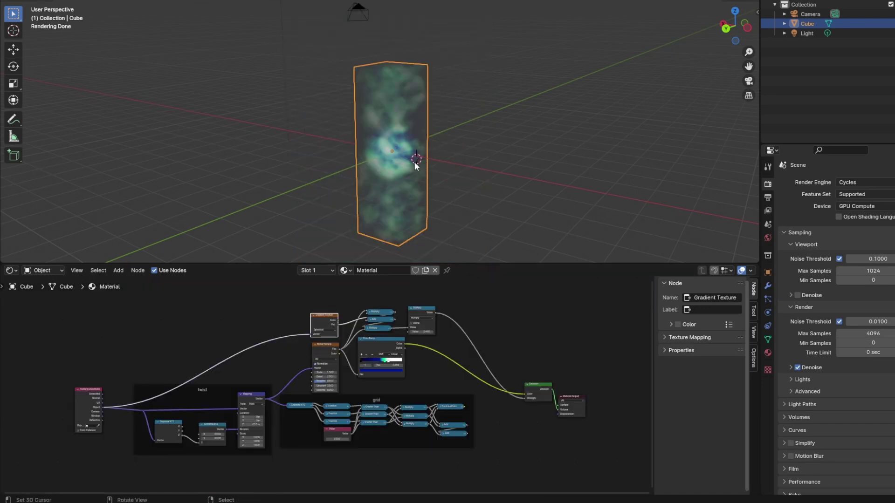
# Step: Add a UV sphere to the Cube object's mesh in Edit Mode and show the transform values
pyautogui.press('Tab')
pyautogui.hotkey('shift', 'a')
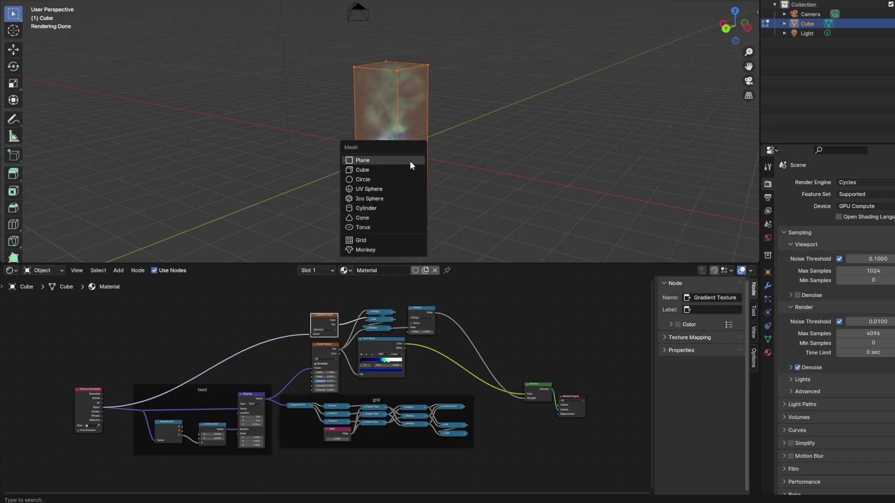
pyautogui.click(398, 196)
pyautogui.press('n')
# Step: Delete all linked vertices of the original tall box, keeping only the sphere, and return to Object Mode
pyautogui.click(413, 67)
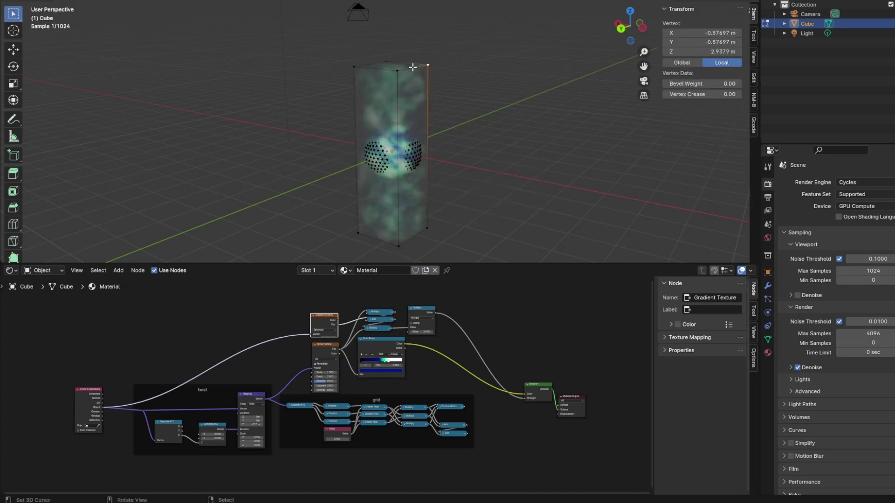
pyautogui.press('l')
pyautogui.press('x')
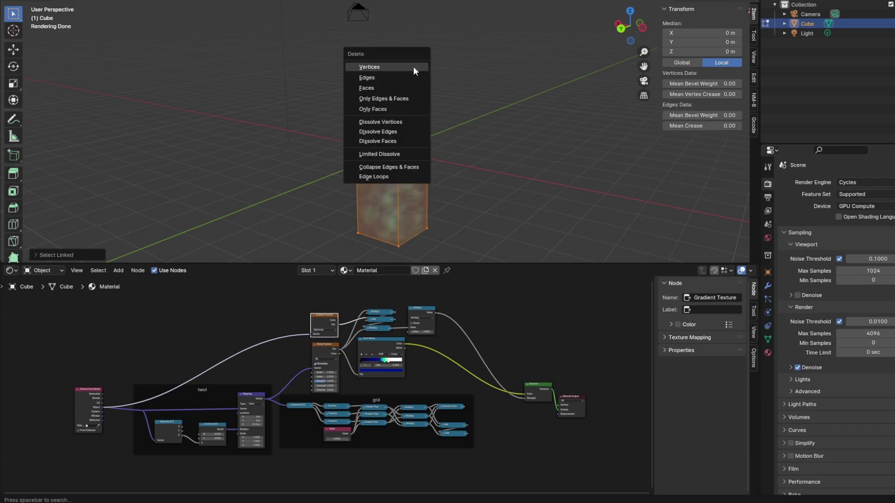
pyautogui.click(413, 67)
pyautogui.press('Tab')
# Step: Insert a Multiply Math node between Separate XYZ's Z and Combine XYZ's Z in the twist frame, with its value at 4.1
pyautogui.scroll(8, 275, 443)
pyautogui.moveTo(186, 423); pyautogui.dragTo(368, 426, button='middle')
pyautogui.scroll(2, 357, 422)
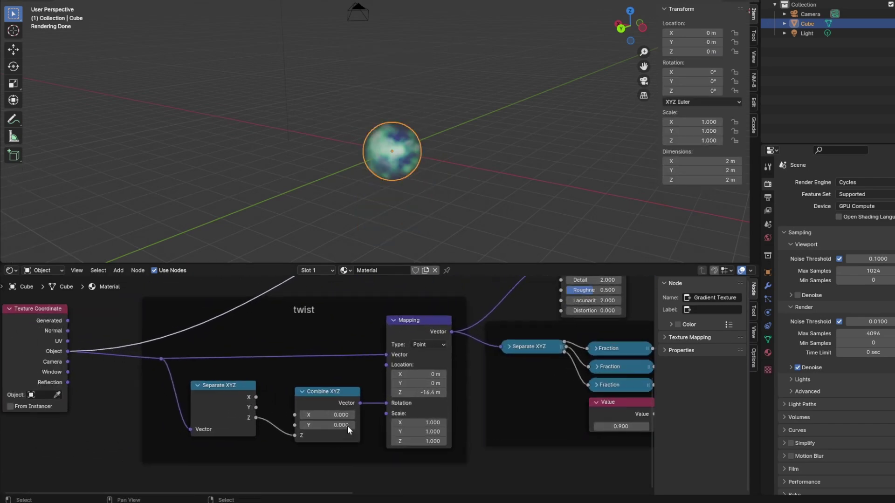
pyautogui.hotkey('shift', 'a')
pyautogui.moveTo(268, 438)
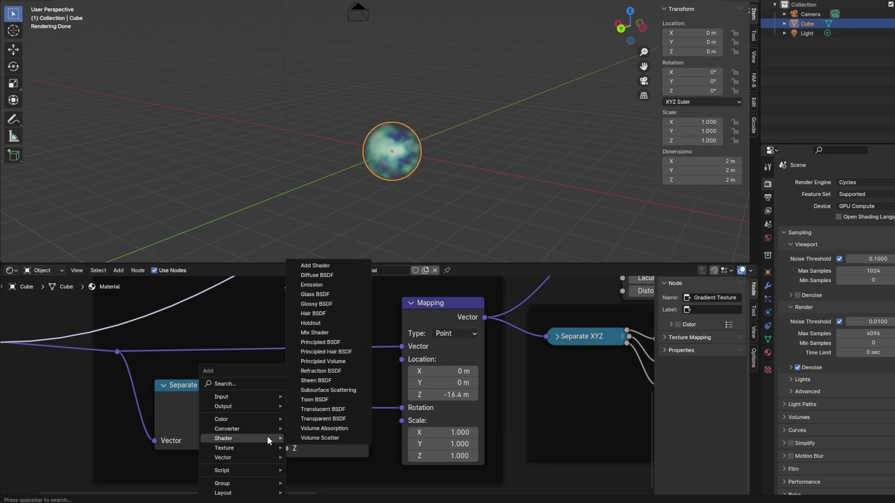
pyautogui.click(315, 370)
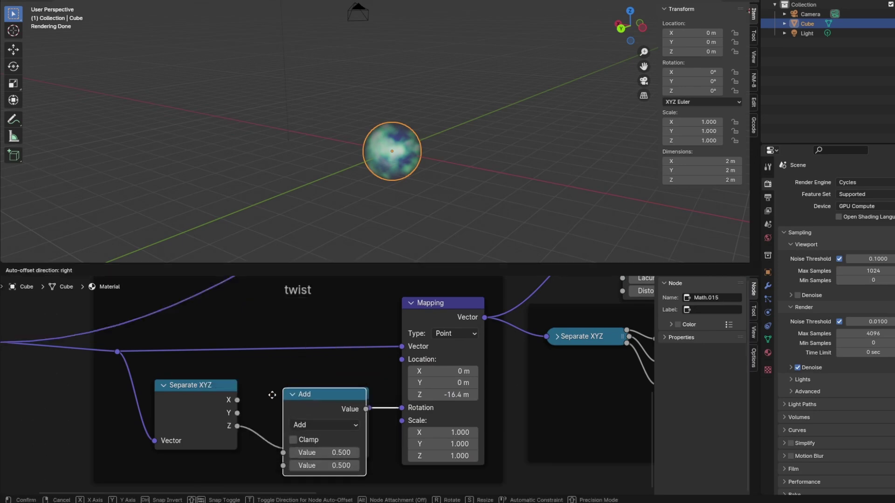
pyautogui.click(325, 410)
pyautogui.click(326, 408)
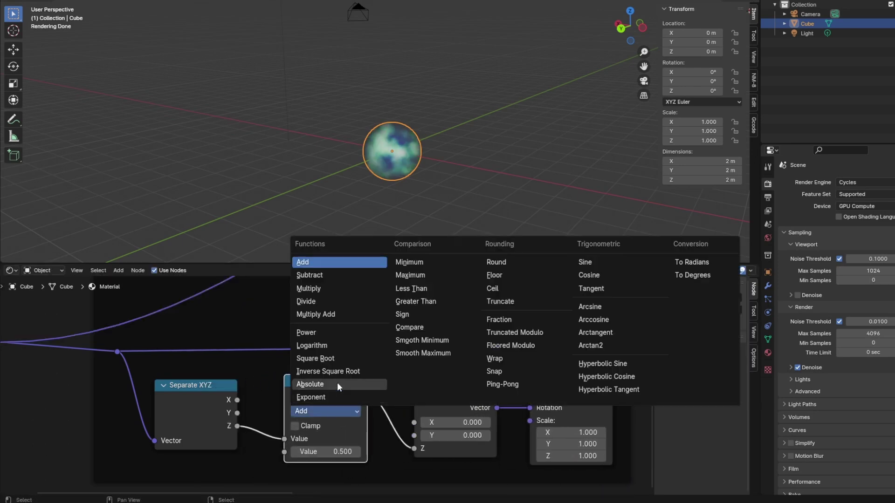
pyautogui.click(357, 290)
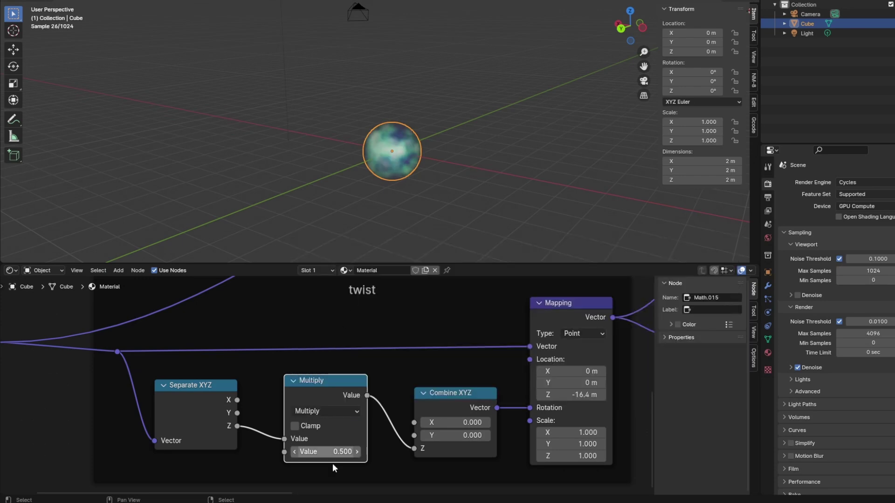
pyautogui.moveTo(326, 457); pyautogui.dragTo(420, 457)
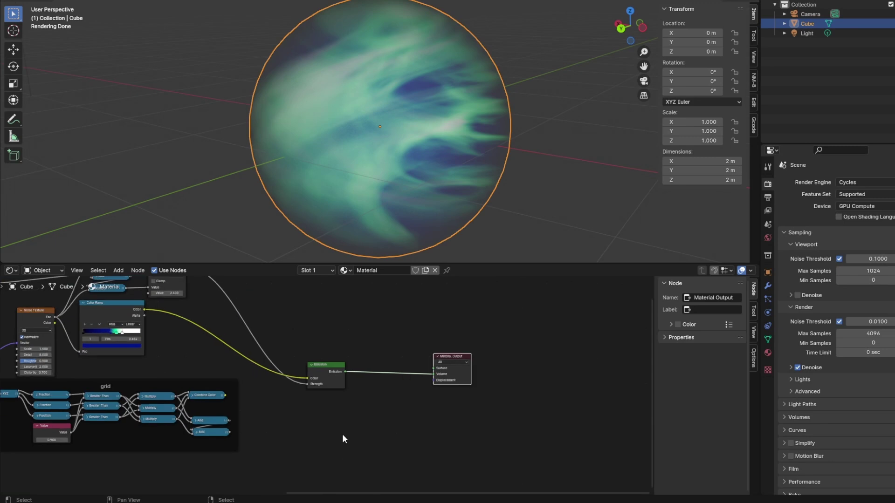
# Step: Add a Principled BSDF above the Emission node and connect its BSDF output to the Material Output's Surface
pyautogui.hotkey('shift', 'a')
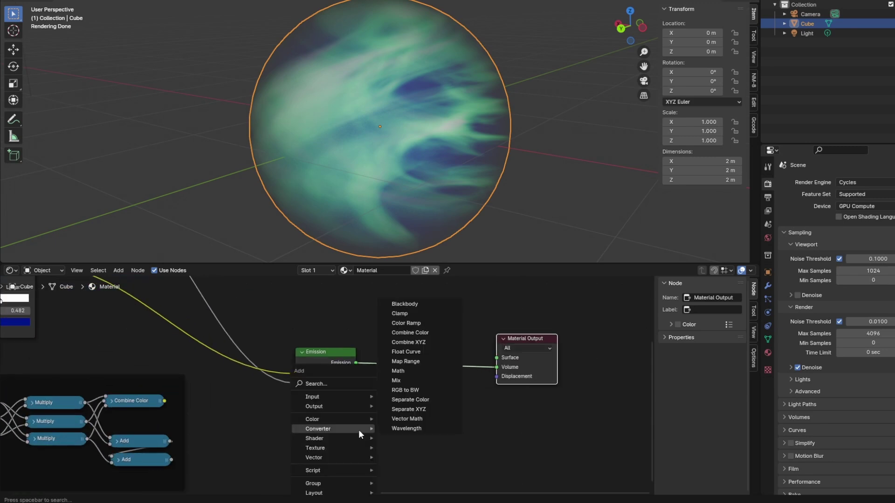
pyautogui.moveTo(352, 438)
pyautogui.click(435, 343)
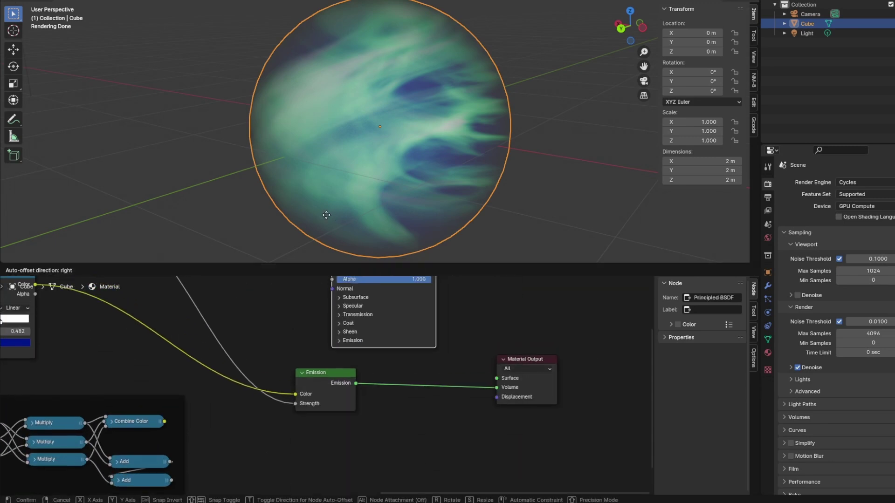
pyautogui.click(290, 348)
pyautogui.moveTo(447, 426); pyautogui.dragTo(461, 365, button='middle')
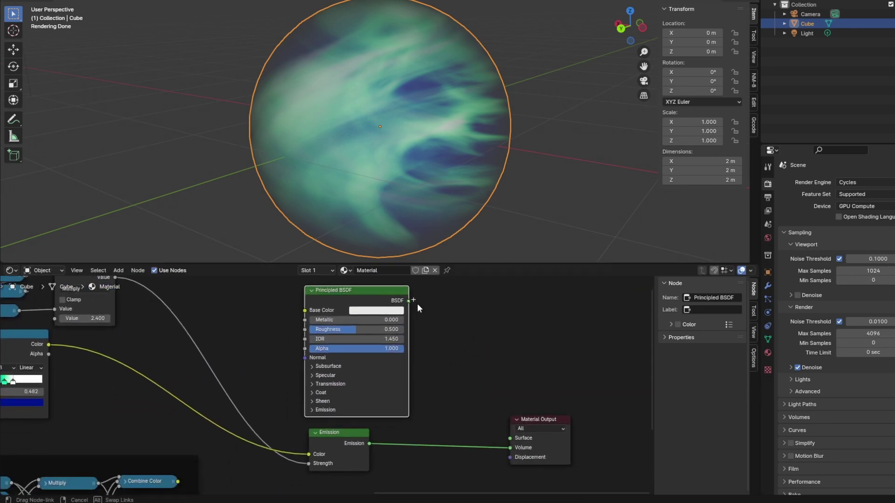
pyautogui.moveTo(409, 301); pyautogui.dragTo(510, 438)
# Step: Raise the Principled BSDF's Metallic to 0.659 and shade the sphere smooth
pyautogui.moveTo(326, 320); pyautogui.dragTo(372, 320)
pyautogui.rightClick(150, 25)
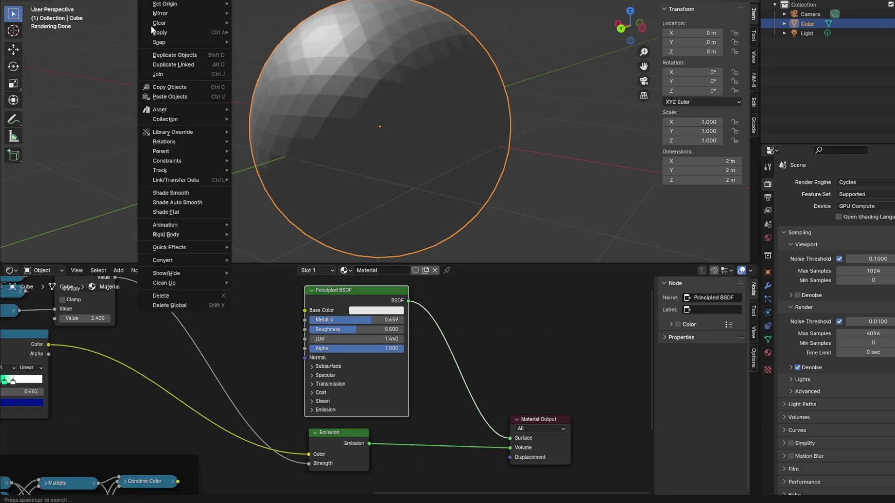
pyautogui.click(199, 194)
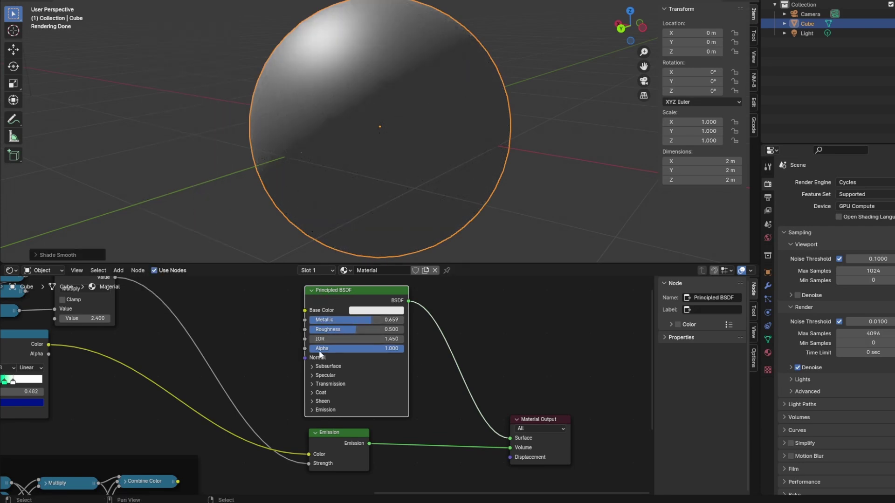
# Step: Set the Principled BSDF's Metallic to 0.818 and darken its Base Color to a grey with Value about 0.163
pyautogui.moveTo(354, 320); pyautogui.dragTo(362, 320)
pyautogui.click(387, 311)
pyautogui.moveTo(441, 199); pyautogui.dragTo(441, 224)
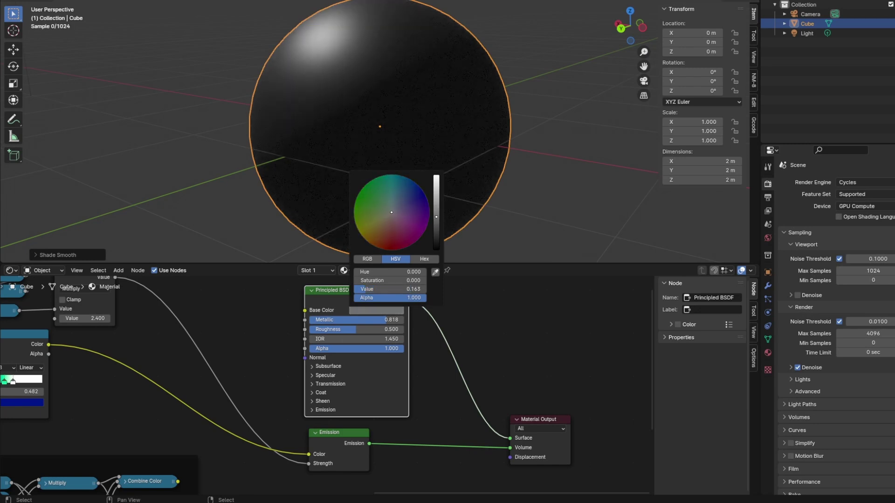
# Step: Add a Layer Weight node beside the Principled BSDF and connect its output to Alpha
pyautogui.hotkey('shift', 'a')
pyautogui.moveTo(234, 314)
pyautogui.click(328, 214)
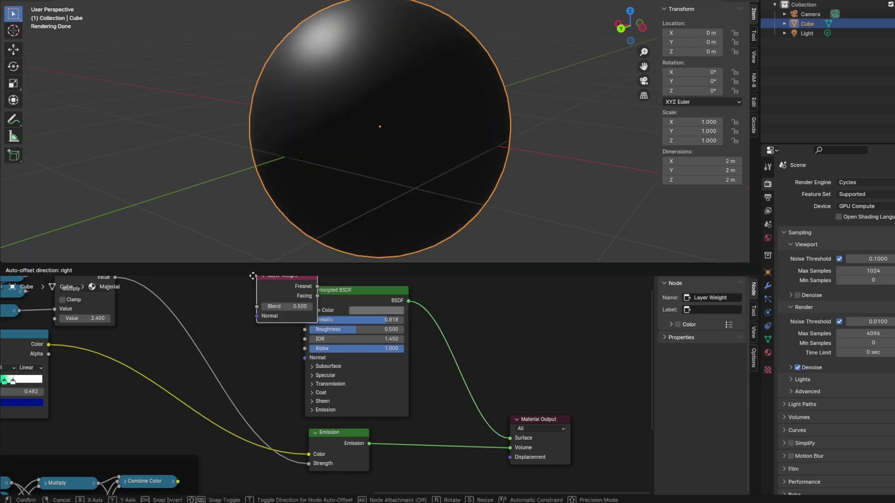
pyautogui.click(289, 306)
pyautogui.moveTo(293, 312); pyautogui.dragTo(304, 349)
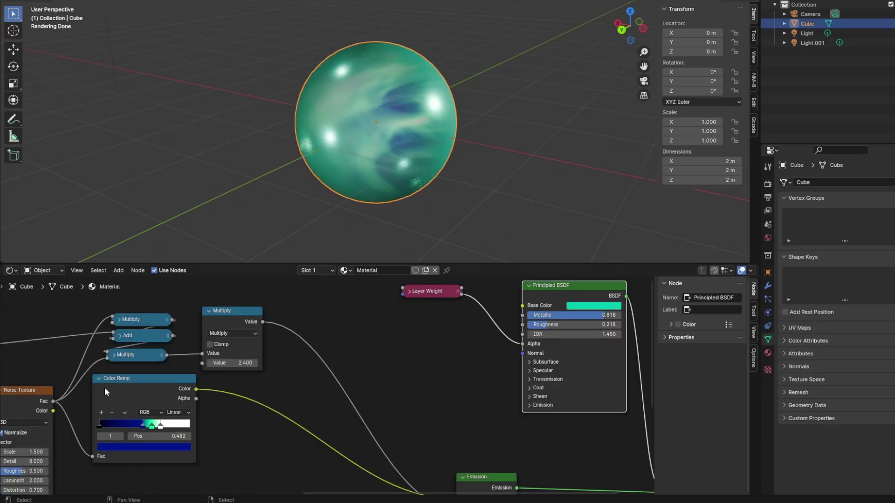
# Step: Duplicate the Noise Texture beside the Principled BSDF and connect its Fac output to a new Color Ramp
pyautogui.hotkey('shift', 'd')
pyautogui.click(469, 373)
pyautogui.hotkey('shift', 'a')
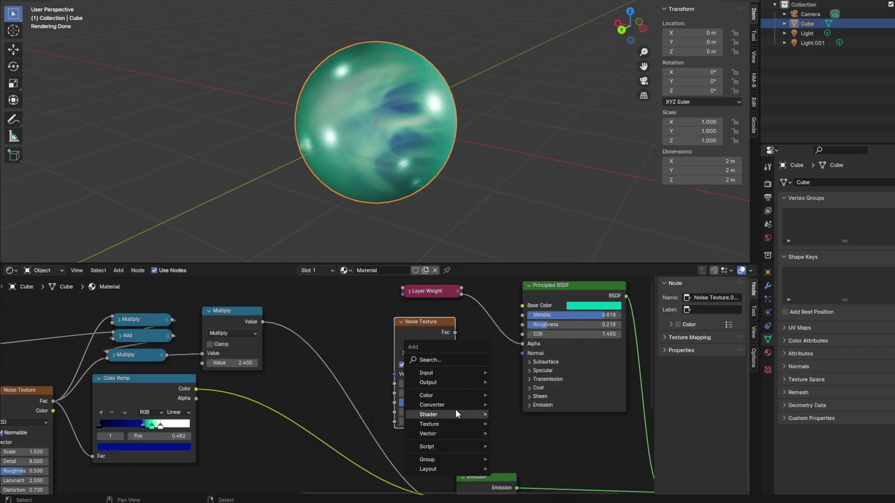
pyautogui.moveTo(455, 406)
pyautogui.click(520, 299)
pyautogui.click(405, 351)
pyautogui.moveTo(455, 333); pyautogui.dragTo(405, 431)
# Step: Tighten the new Color Ramp to a sharp white-to-black transition with the black stop at 0.768, and collapse both nodes
pyautogui.moveTo(502, 398); pyautogui.dragTo(481, 400)
pyautogui.moveTo(483, 401); pyautogui.dragTo(474, 401)
pyautogui.click(483, 399)
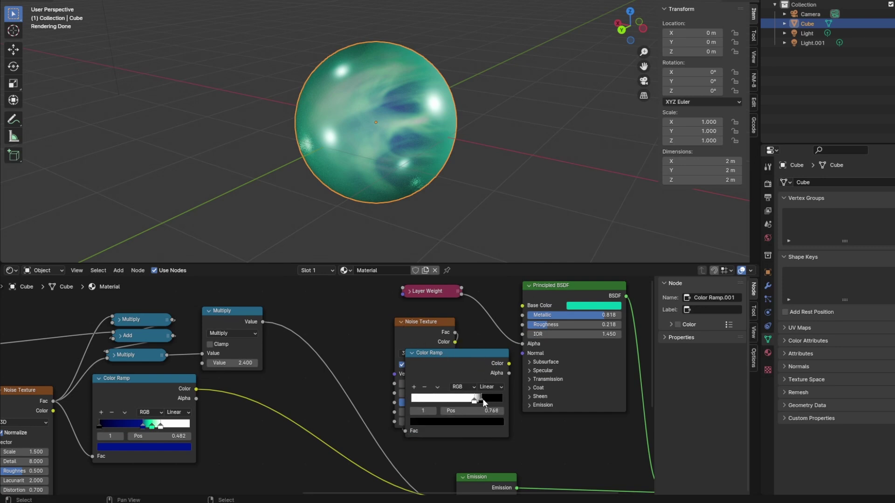
pyautogui.click(412, 353)
pyautogui.click(401, 321)
# Step: Add a Bump node, feed the Color Ramp's Color into its Height, and connect its Normal output to the Principled BSDF's Normal
pyautogui.hotkey('shift', 'a')
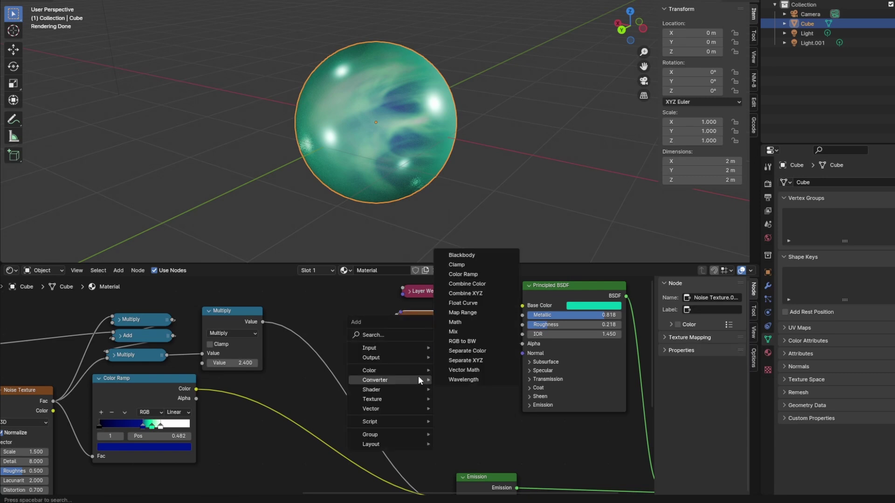
pyautogui.moveTo(410, 409)
pyautogui.click(459, 331)
pyautogui.click(420, 361)
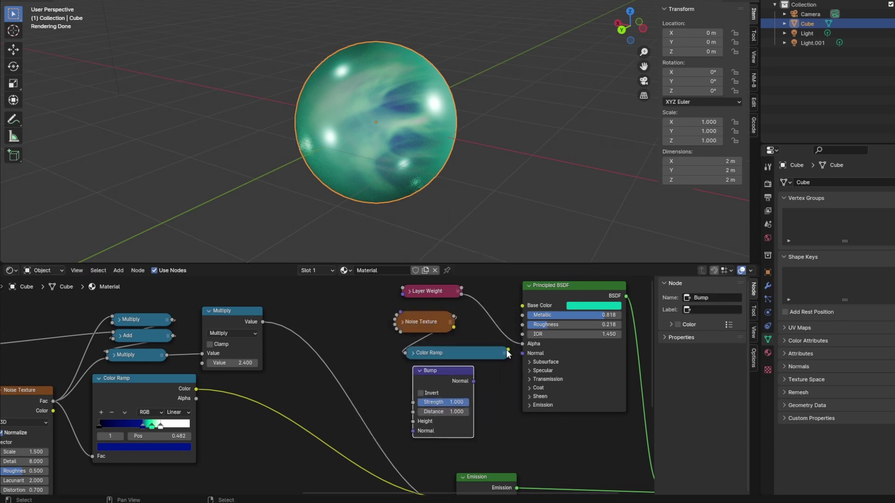
pyautogui.moveTo(507, 350); pyautogui.dragTo(419, 418)
pyautogui.moveTo(473, 380); pyautogui.dragTo(474, 382)
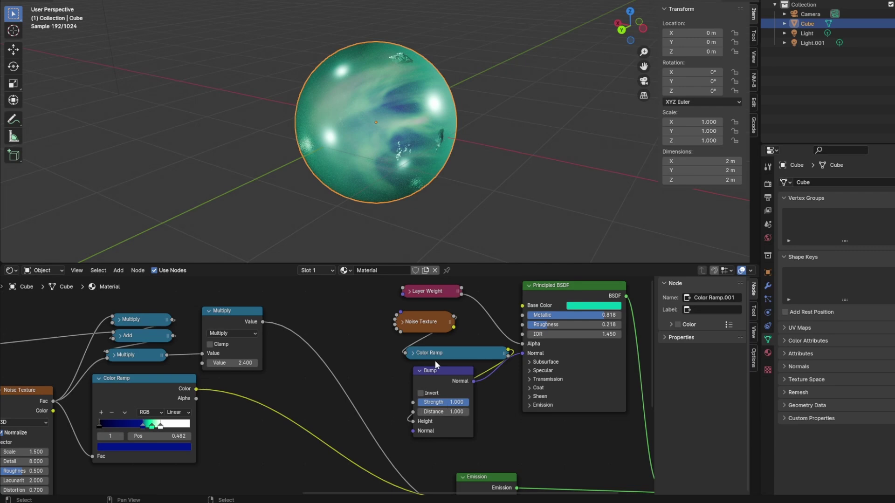
# Step: Shift the bump Color Ramp's stop and add another stop coloured pure white with Value 1.000
pyautogui.click(402, 322)
pyautogui.click(403, 322)
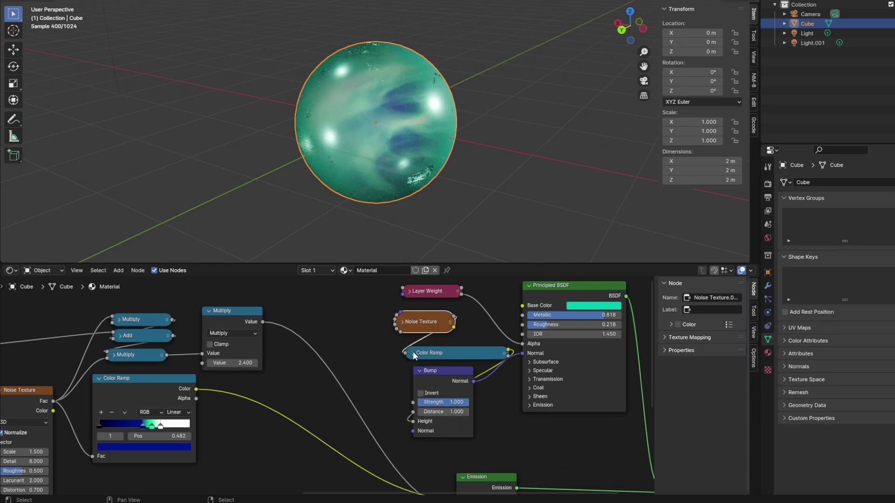
pyautogui.click(412, 353)
pyautogui.moveTo(480, 398); pyautogui.dragTo(461, 397)
pyautogui.keyDown('ctrl'); pyautogui.click(454, 396); pyautogui.keyUp('ctrl')
pyautogui.click(457, 421)
pyautogui.moveTo(497, 343); pyautogui.dragTo(496, 286)
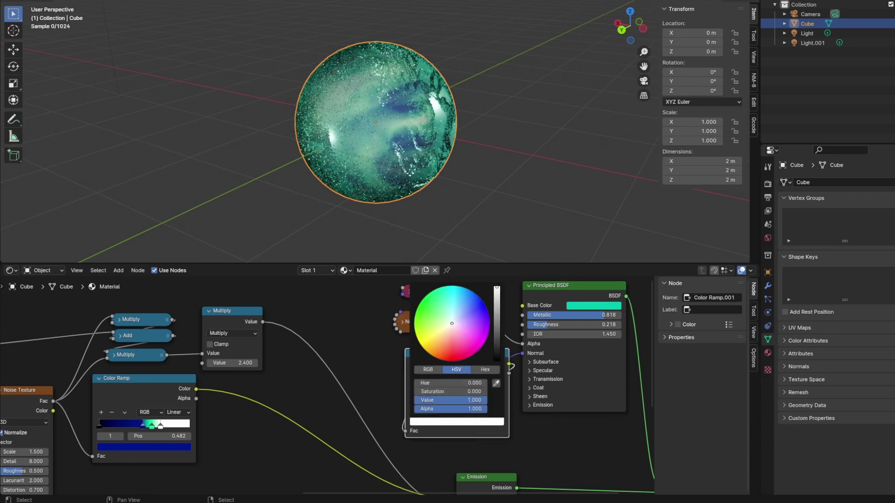
# Step: Collapse the bump Color Ramp and tidy up the Noise Texture and Bump nodes feeding the Normal input
pyautogui.click(412, 353)
pyautogui.click(402, 322)
pyautogui.moveTo(424, 383); pyautogui.dragTo(438, 402)
pyautogui.press('h')
# Step: Lower the Location Z of the Mapping node in the twist frame to about -104 m
pyautogui.moveTo(212, 472); pyautogui.dragTo(216, 468, button='middle')
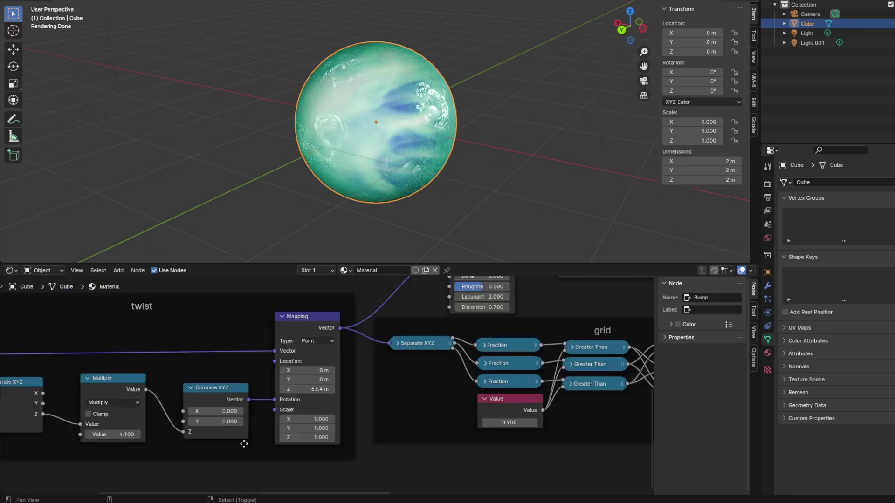
pyautogui.moveTo(244, 444); pyautogui.dragTo(245, 445, button='middle')
pyautogui.moveTo(308, 389); pyautogui.dragTo(272, 389)
# Step: Move the cylinder close to the world origin, at about X 0.07, Y -0.09, Z 0.07 m
pyautogui.moveTo(439, 225); pyautogui.dragTo(444, 194, button='middle')
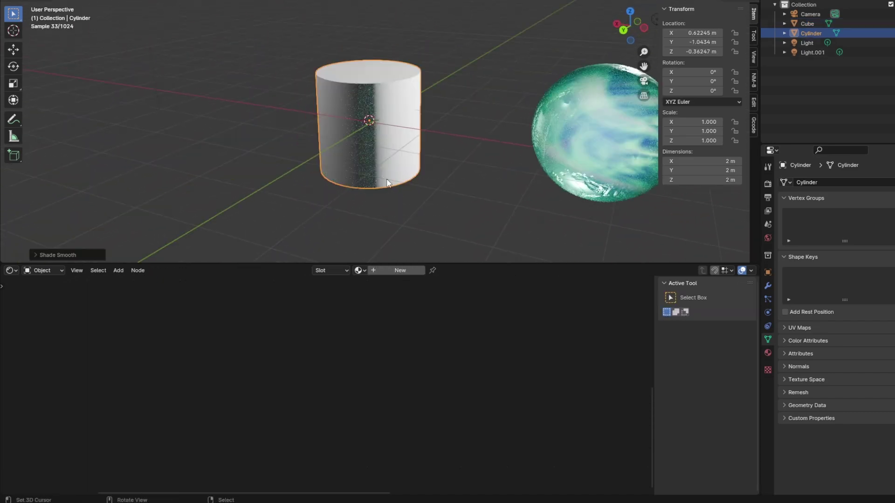
pyautogui.moveTo(387, 183); pyautogui.dragTo(267, 202, button='middle')
pyautogui.press('g')
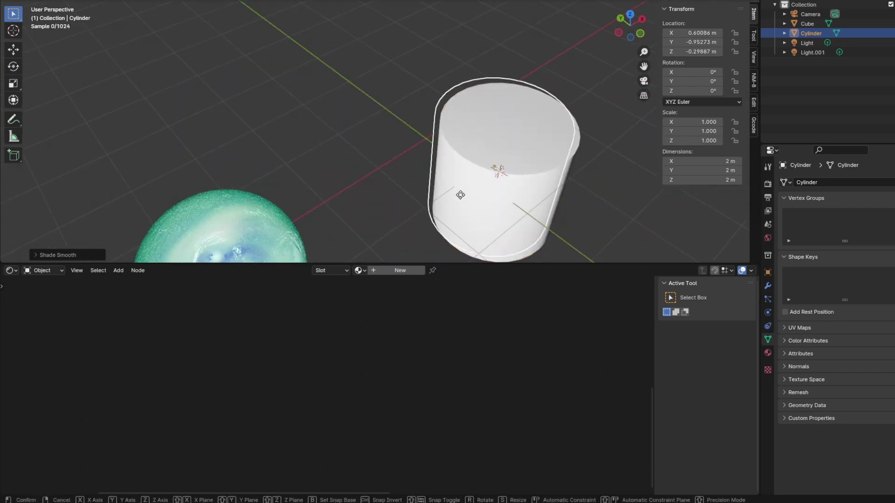
pyautogui.click(412, 174)
pyautogui.moveTo(412, 173); pyautogui.dragTo(447, 233, button='middle')
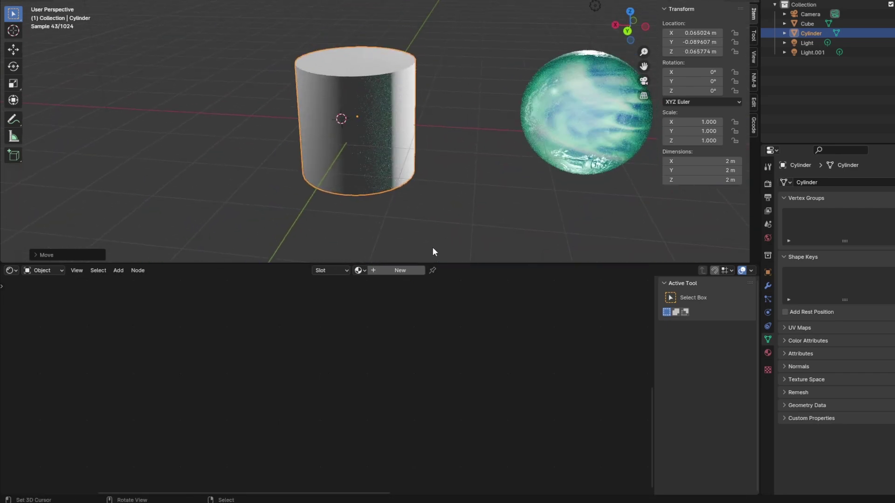
# Step: Create a new material for the cylinder and add a Texture Coordinate node well ahead of the Principled BSDF
pyautogui.click(400, 271)
pyautogui.press('Home')
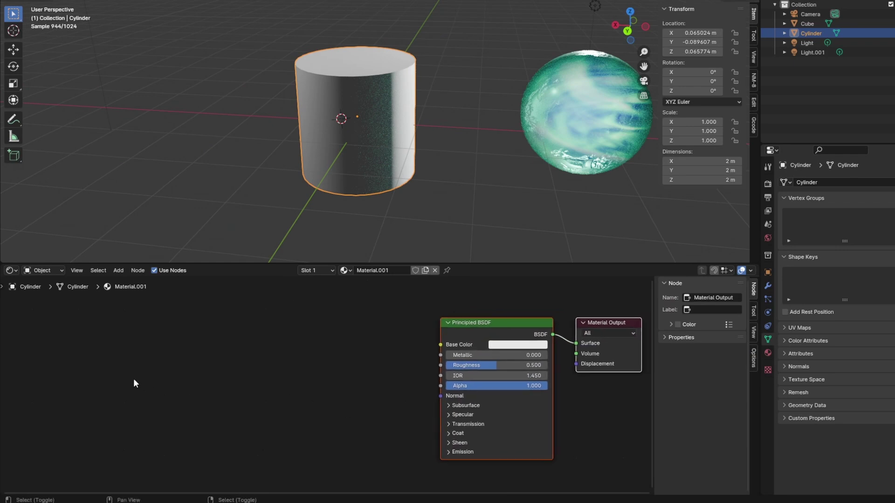
pyautogui.hotkey('shift', 'a')
pyautogui.moveTo(134, 375)
pyautogui.click(195, 345)
pyautogui.click(30, 350)
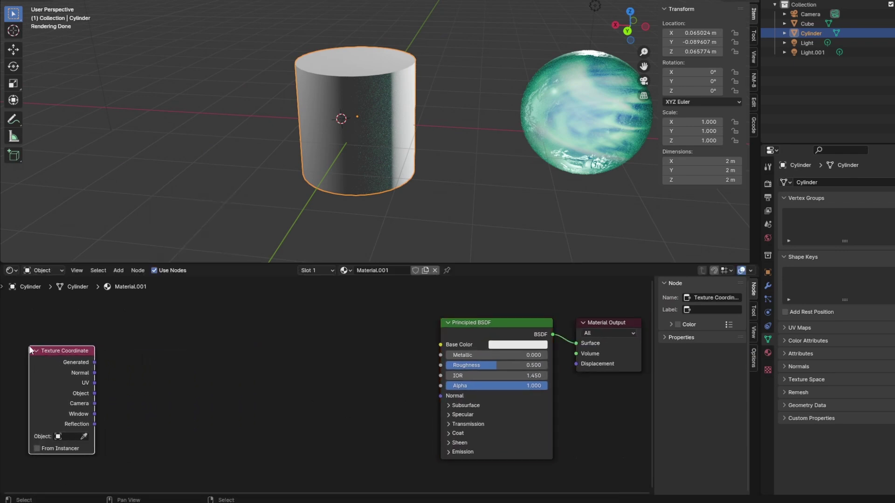
# Step: Copy the twist frame from the sphere's material into the cylinder's material and feed it from the Texture Coordinate's Object output
pyautogui.click(562, 125)
pyautogui.press('Home')
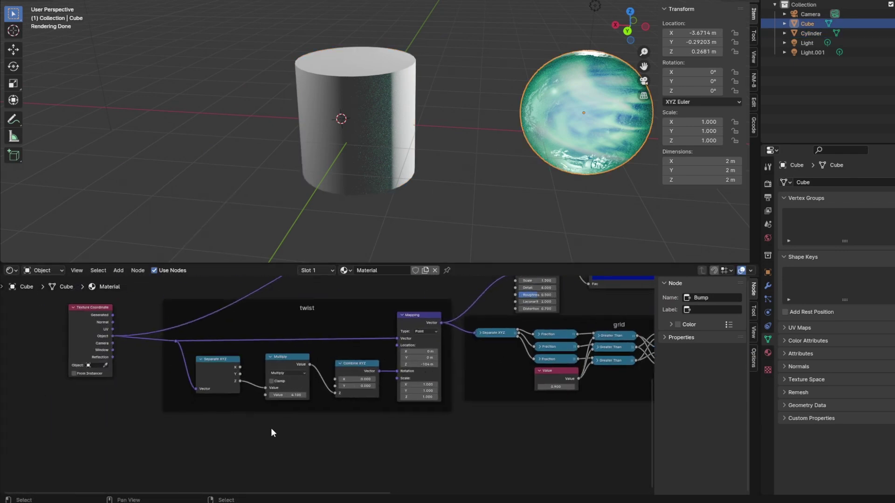
pyautogui.moveTo(143, 443); pyautogui.dragTo(454, 295)
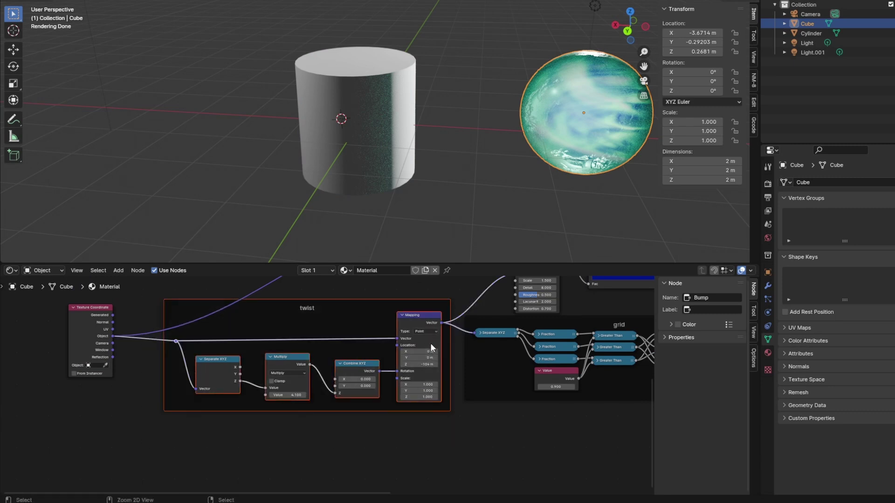
pyautogui.click(368, 112)
pyautogui.press('g')
pyautogui.click(243, 387)
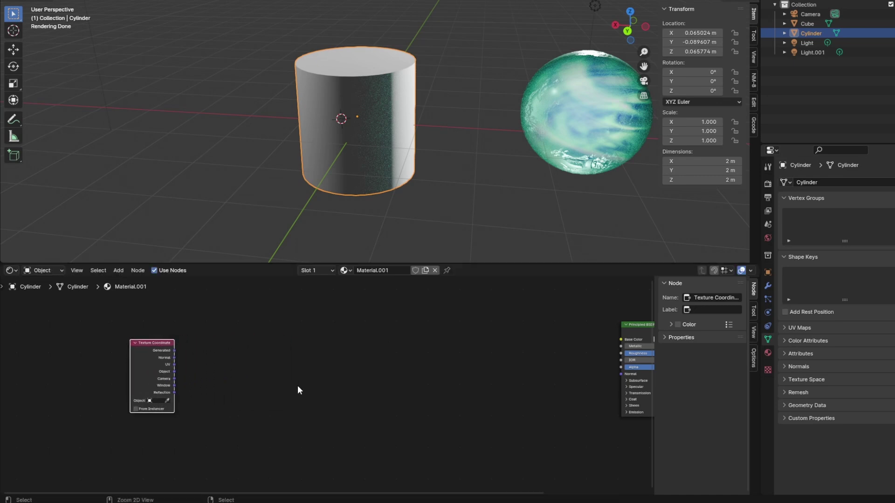
pyautogui.hotkey('ctrl', 'v')
pyautogui.press('g')
pyautogui.click(321, 359)
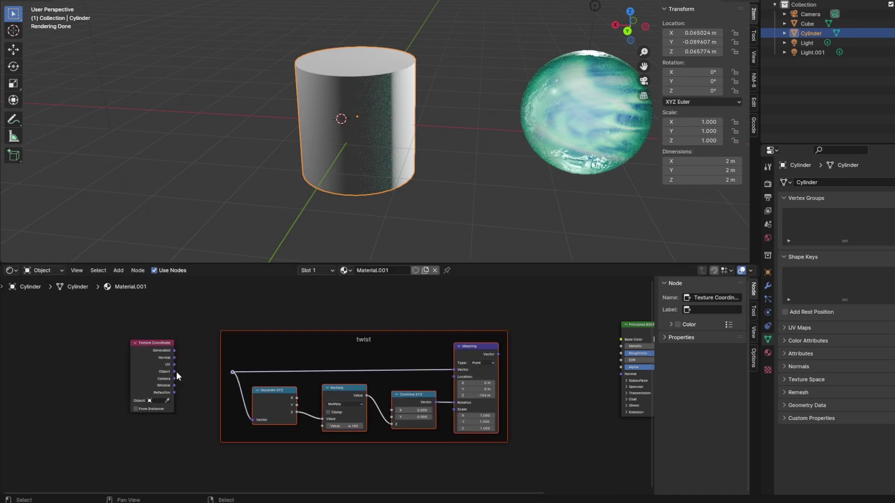
pyautogui.moveTo(174, 372); pyautogui.dragTo(232, 372)
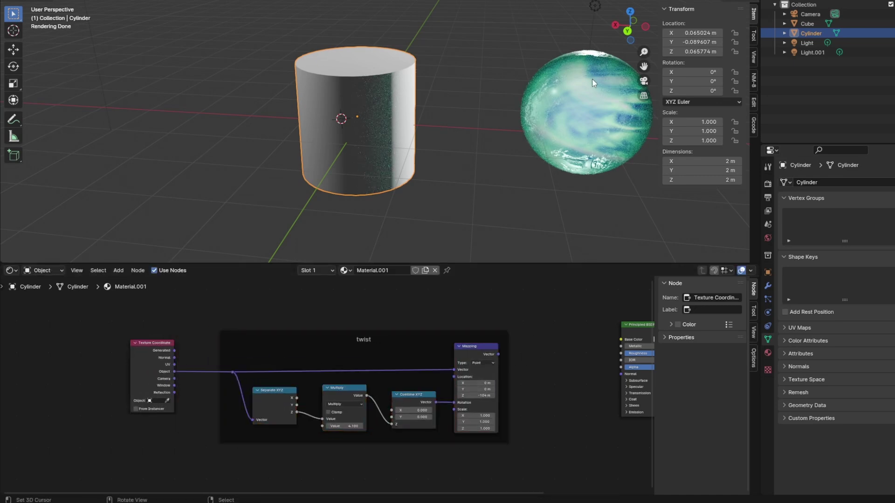
# Step: Copy the grid frame from the sphere's material into the cylinder's material after the twist frame and feed it from the Mapping vector
pyautogui.click(583, 127)
pyautogui.moveTo(485, 402); pyautogui.dragTo(229, 456, button='middle')
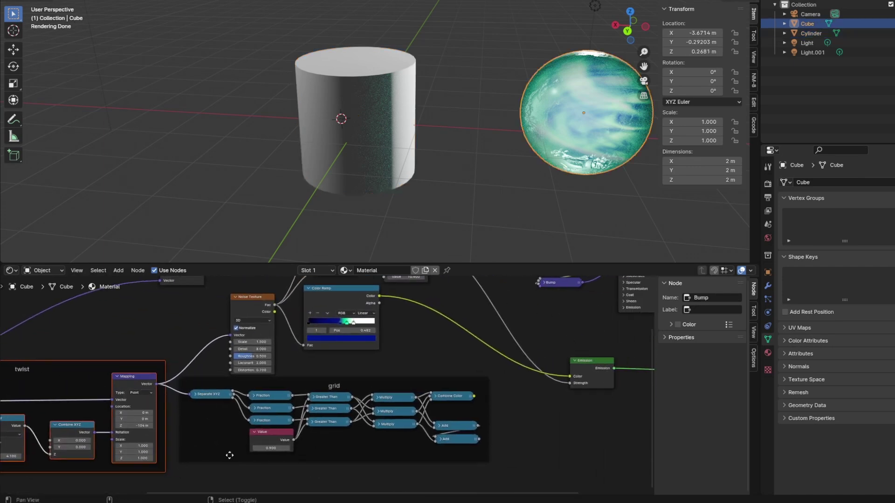
pyautogui.click(380, 380)
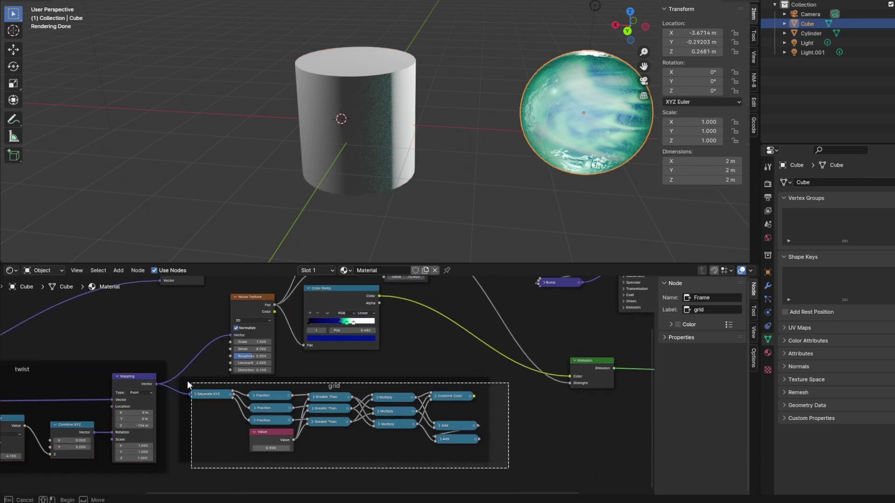
pyautogui.click(329, 99)
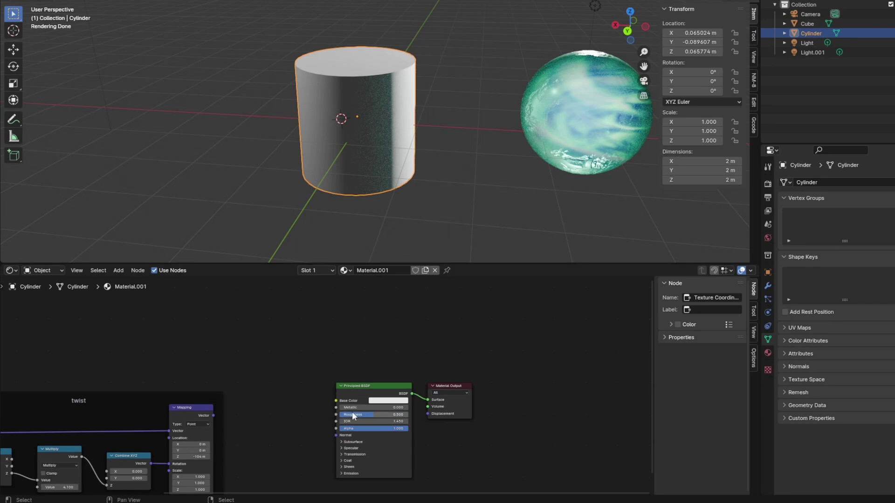
pyautogui.moveTo(321, 364); pyautogui.dragTo(678, 441)
pyautogui.hotkey('ctrl', 'v')
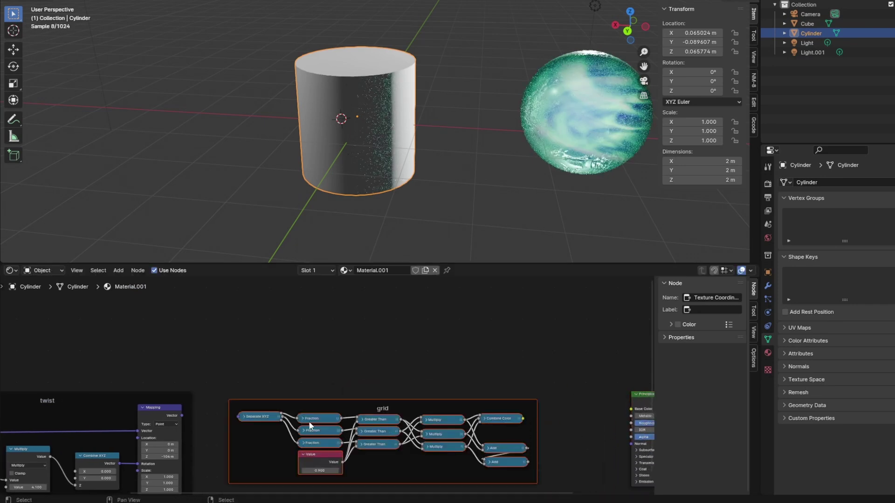
pyautogui.moveTo(183, 415); pyautogui.dragTo(239, 416)
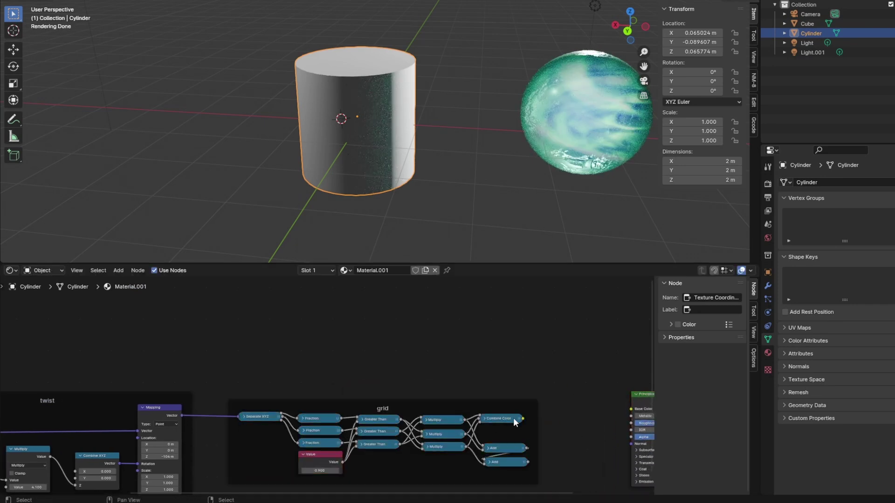
# Step: Replace the Principled BSDF with an Emission shader coloured by the grid's Combine Color and connected to the Material Output's Volume
pyautogui.moveTo(523, 418); pyautogui.dragTo(623, 457)
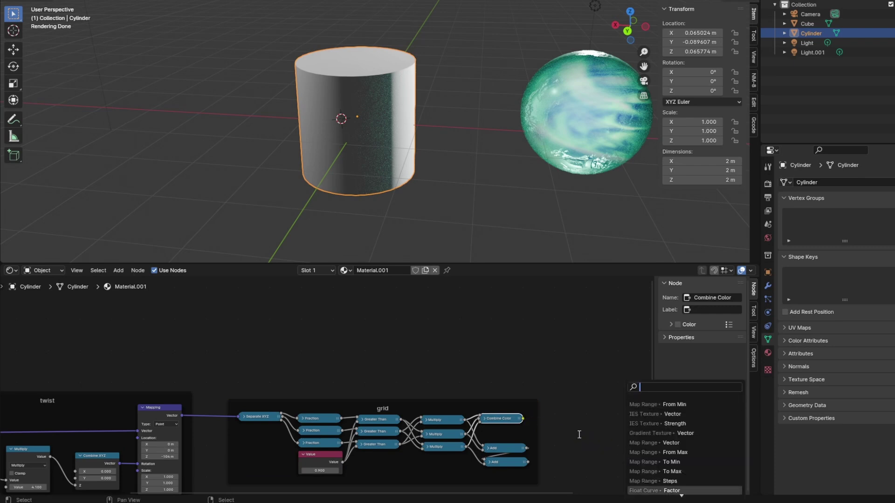
pyautogui.moveTo(578, 425); pyautogui.dragTo(423, 365, button='middle')
pyautogui.hotkey('shift', 'a')
pyautogui.moveTo(413, 405)
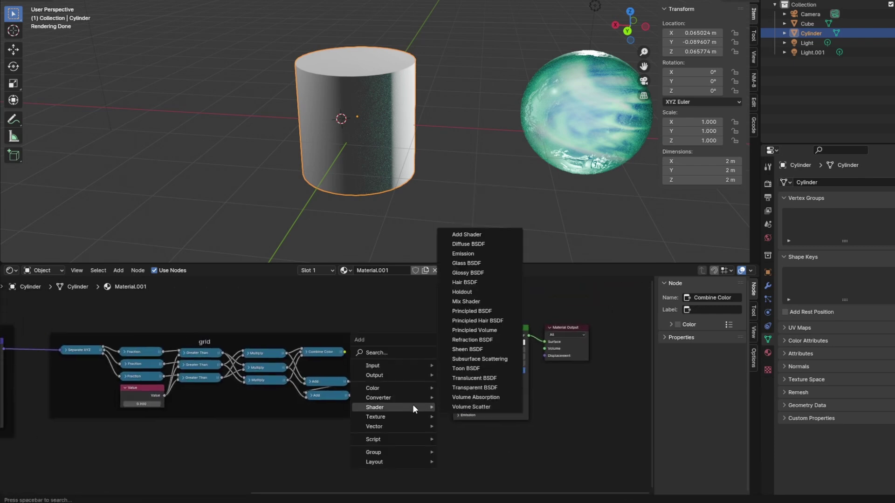
pyautogui.click(463, 254)
pyautogui.click(373, 353)
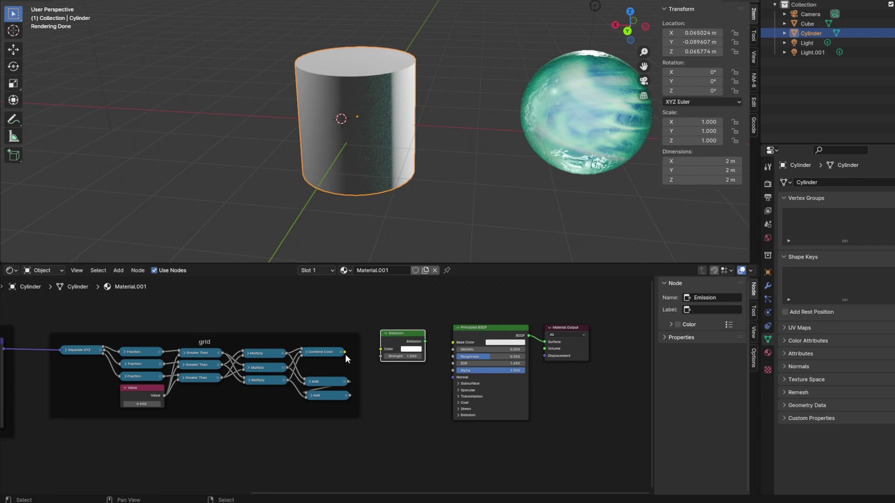
pyautogui.moveTo(345, 352); pyautogui.dragTo(381, 349)
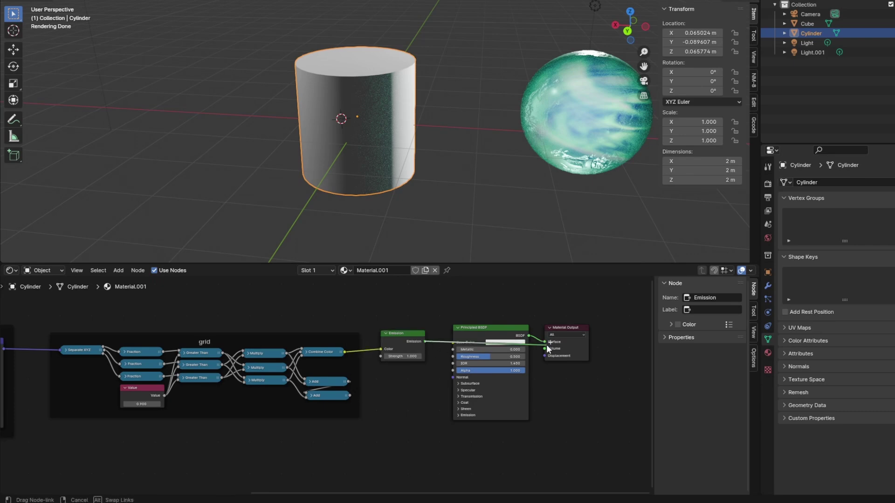
pyautogui.moveTo(547, 349); pyautogui.dragTo(545, 348)
pyautogui.click(501, 328)
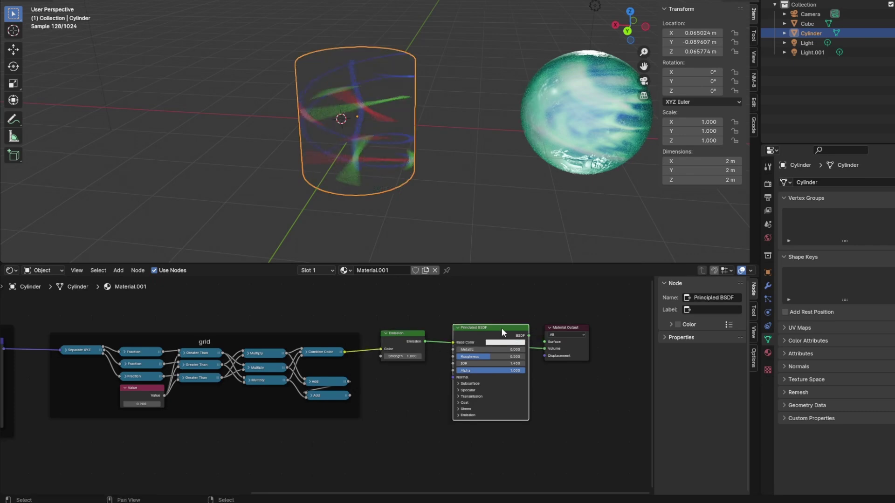
pyautogui.press('x')
# Step: Disconnect the Combine XYZ vector from the Mapping node's Rotation in the twist frame
pyautogui.moveTo(219, 392); pyautogui.dragTo(612, 397, button='middle')
pyautogui.moveTo(355, 401); pyautogui.dragTo(342, 401)
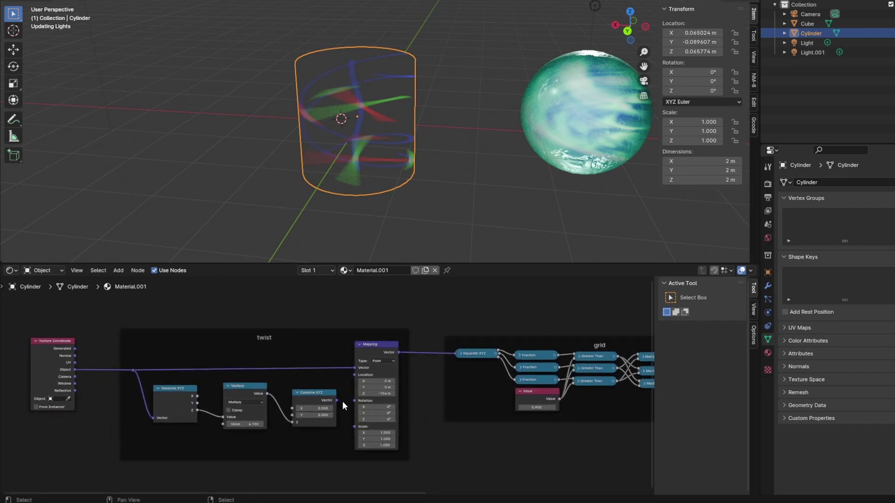
pyautogui.scroll(2, 325, 414)
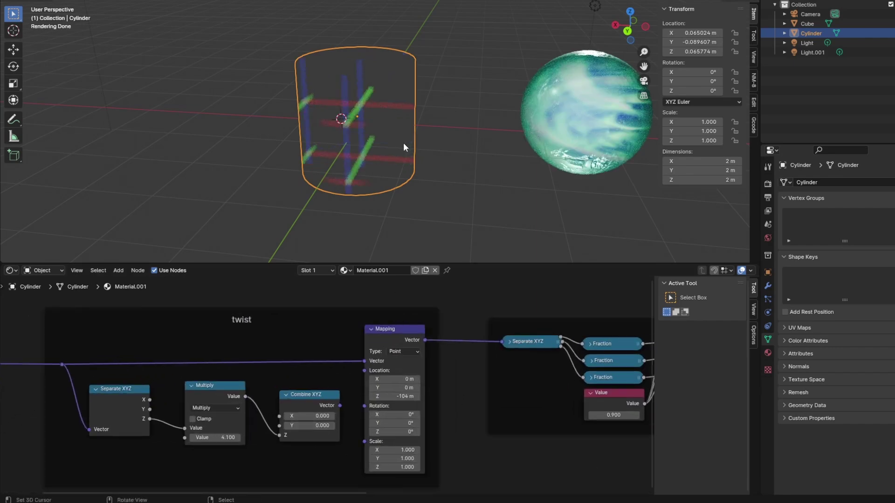
# Step: Enlarge the cylinder's mesh to about 4.97 m in Edit Mode and scale the object down to about 0.449
pyautogui.press('Tab')
pyautogui.press('s')
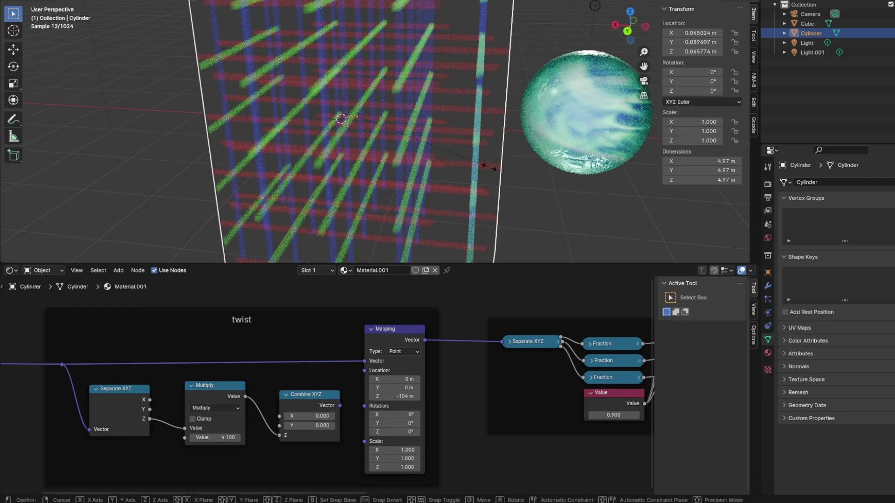
pyautogui.click(395, 222)
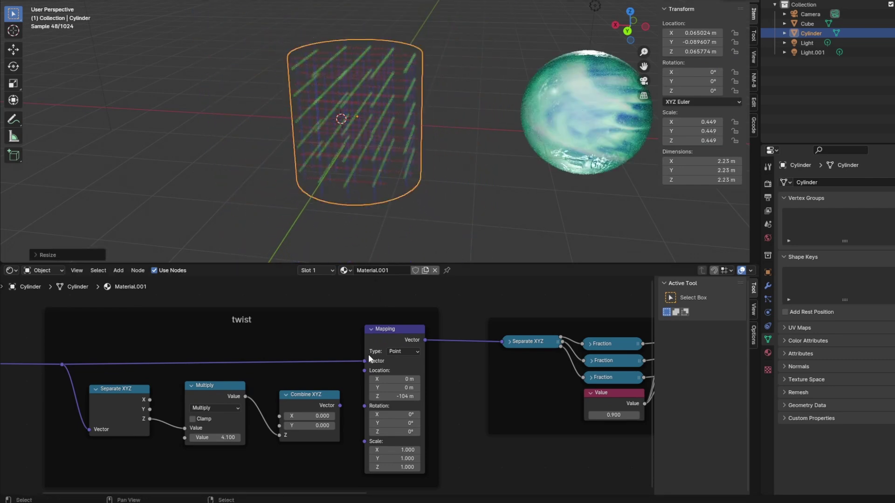
# Step: Add a Vector Math node fed from the twist frame's reroute and place it collapsed above Separate XYZ
pyautogui.scroll(-3, 368, 354)
pyautogui.moveTo(368, 354); pyautogui.dragTo(396, 348, button='middle')
pyautogui.scroll(3, 340, 397)
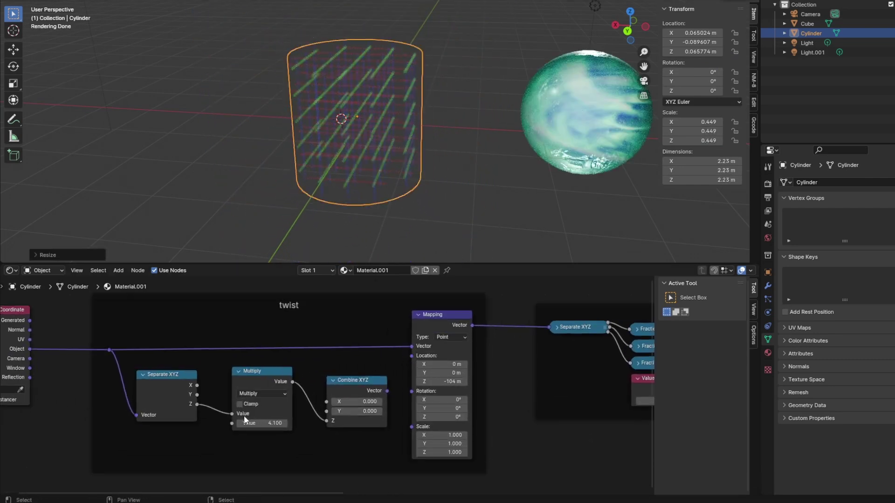
pyautogui.hotkey('shift', 'a')
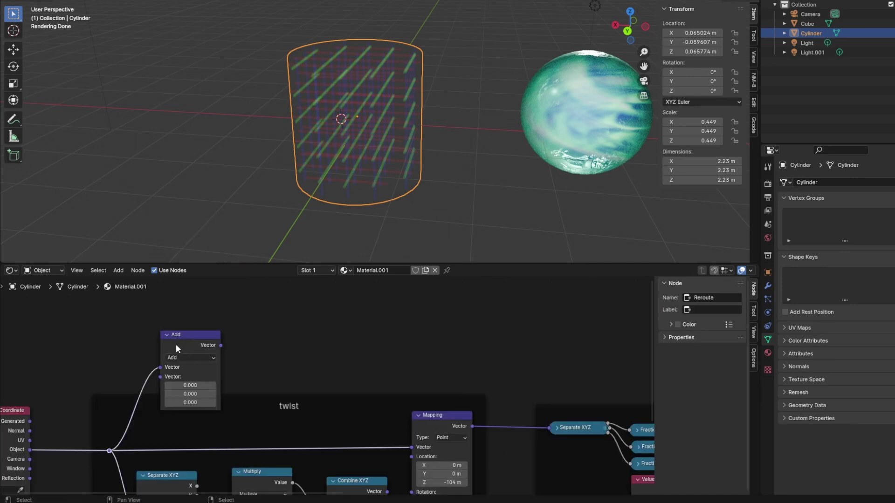
pyautogui.click(180, 340)
pyautogui.press('h')
pyautogui.press('g')
pyautogui.click(188, 413)
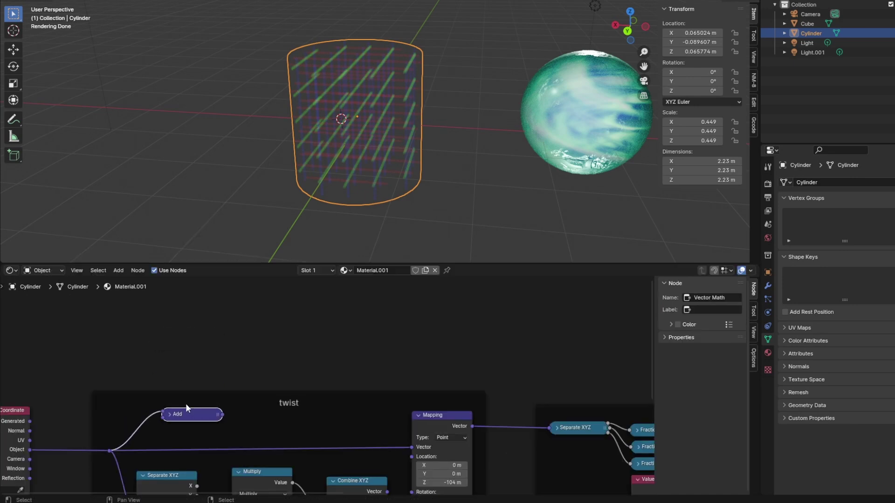
# Step: Set the new Vector Math node to Multiply with an X value of 1, and collapse it near the reroute
pyautogui.press('g')
pyautogui.click(190, 324)
pyautogui.press('h')
pyautogui.click(191, 369)
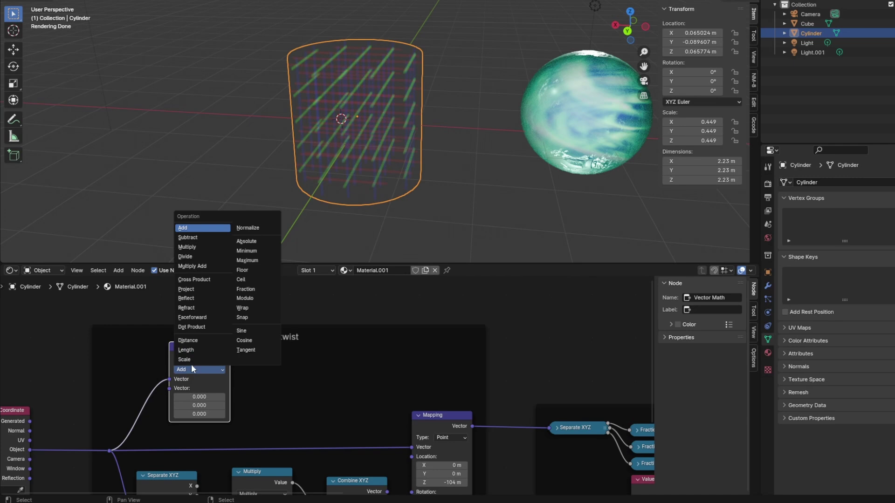
pyautogui.click(209, 250)
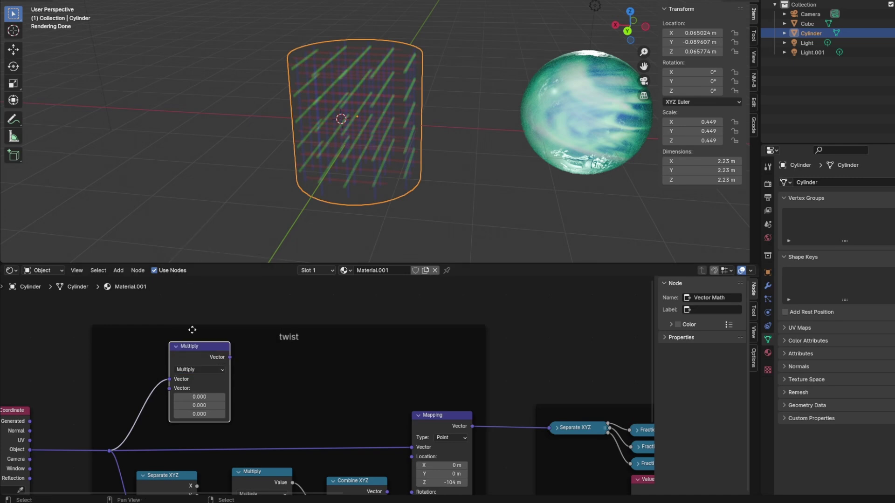
pyautogui.click(196, 397)
pyautogui.write('1')
pyautogui.press('Return')
pyautogui.click(176, 347)
pyautogui.moveTo(192, 348); pyautogui.dragTo(166, 426)
# Step: Duplicate the vector Multiply node, place the linked copy just below it, and set the copy to Normalize
pyautogui.hotkey('shift', 'd')
pyautogui.click(176, 425)
pyautogui.press('h')
pyautogui.click(194, 447)
pyautogui.click(222, 332)
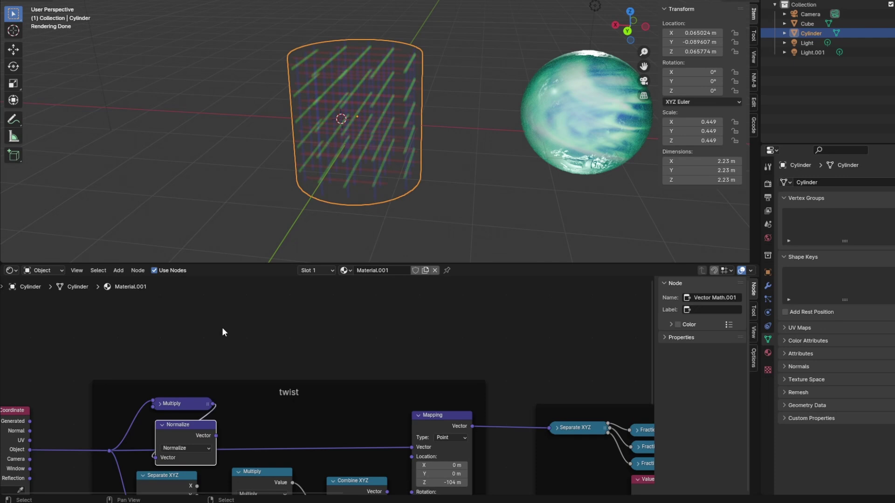
pyautogui.click(162, 424)
pyautogui.moveTo(225, 437); pyautogui.dragTo(236, 326, button='middle')
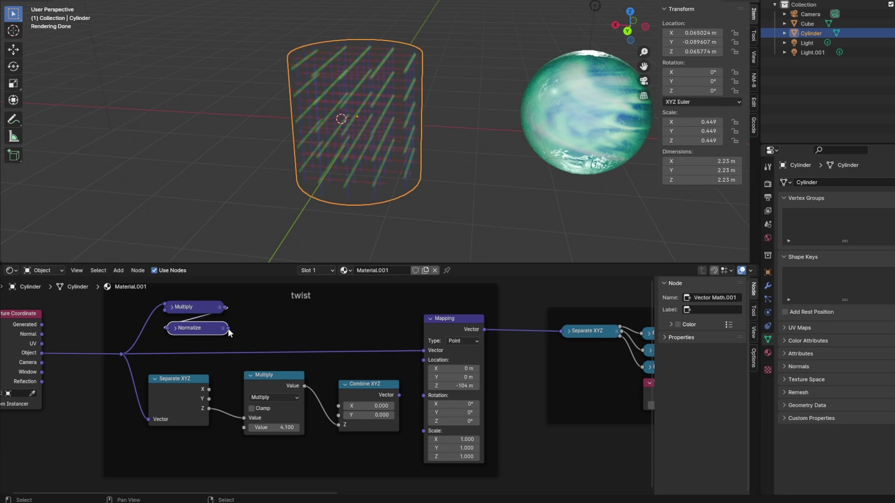
# Step: Change the Normalize node's operation to Length and collapse the node
pyautogui.click(177, 329)
pyautogui.click(184, 351)
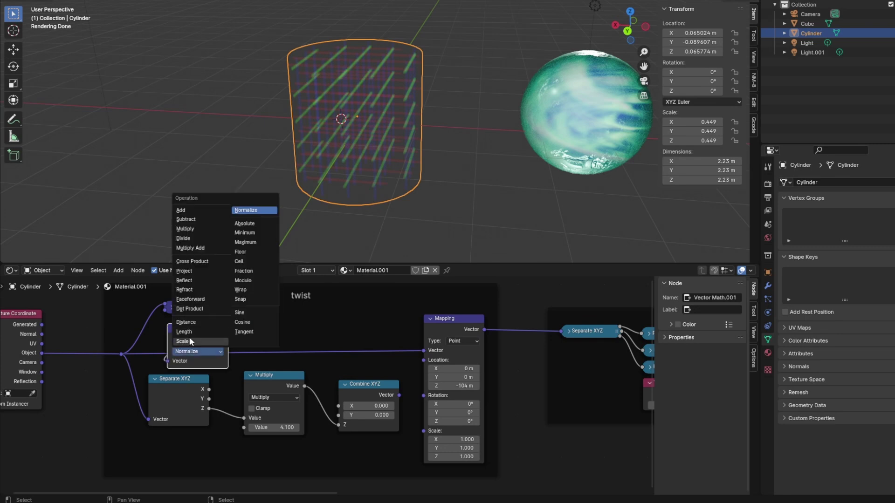
pyautogui.click(189, 337)
pyautogui.click(185, 351)
pyautogui.click(184, 342)
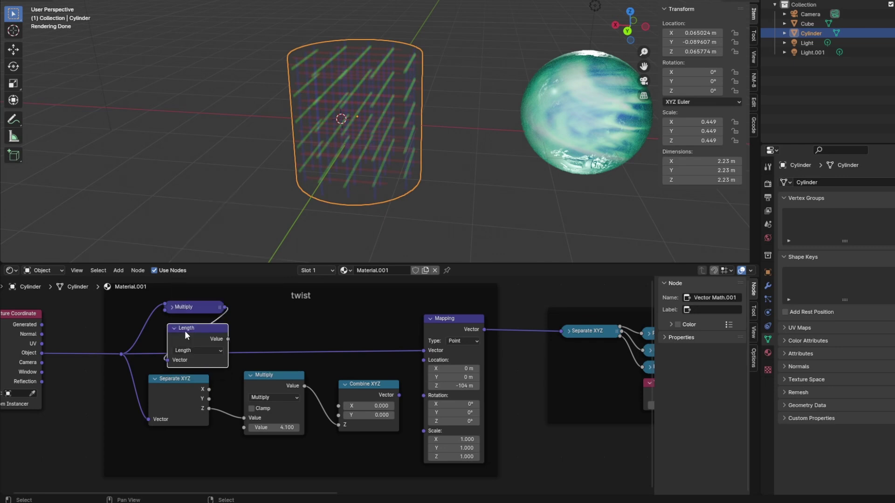
pyautogui.click(174, 328)
# Step: Drive the Mapping Rotation from Length through Multiply and Combine XYZ, and lower the Multiply value to about 0.5
pyautogui.moveTo(228, 329); pyautogui.dragTo(244, 418)
pyautogui.moveTo(399, 395); pyautogui.dragTo(423, 395)
pyautogui.moveTo(423, 185); pyautogui.dragTo(419, 242, button='middle')
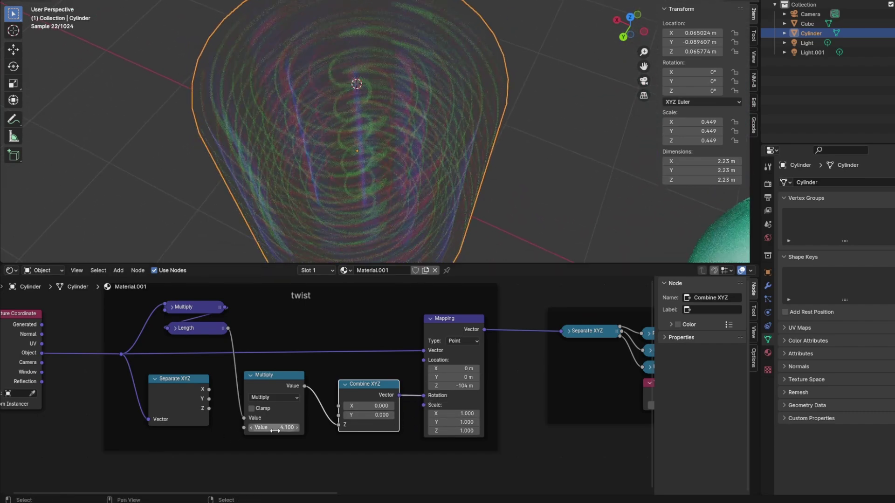
pyautogui.moveTo(285, 428); pyautogui.dragTo(258, 428)
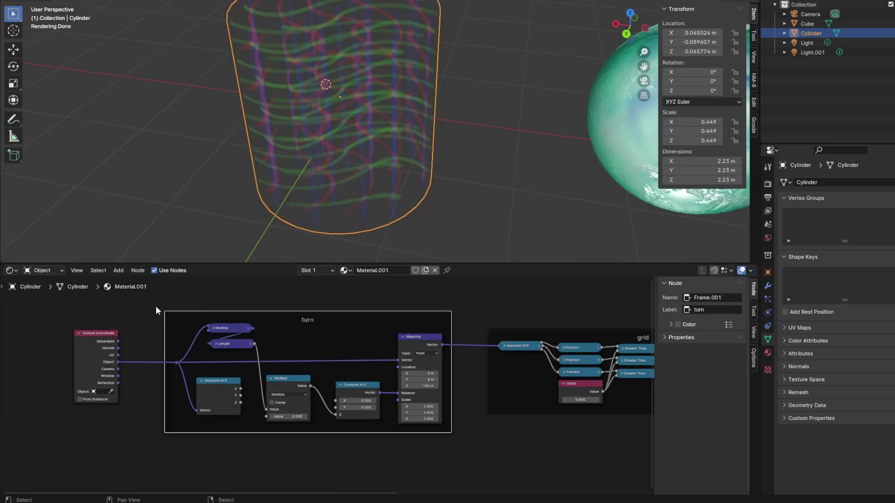
# Step: Delete the unused Separate XYZ node and move the collapsed Multiply and Length nodes into its place
pyautogui.moveTo(155, 306); pyautogui.dragTo(289, 347)
pyautogui.click(220, 391)
pyautogui.press('x')
pyautogui.moveTo(257, 320); pyautogui.dragTo(227, 350)
pyautogui.press('g')
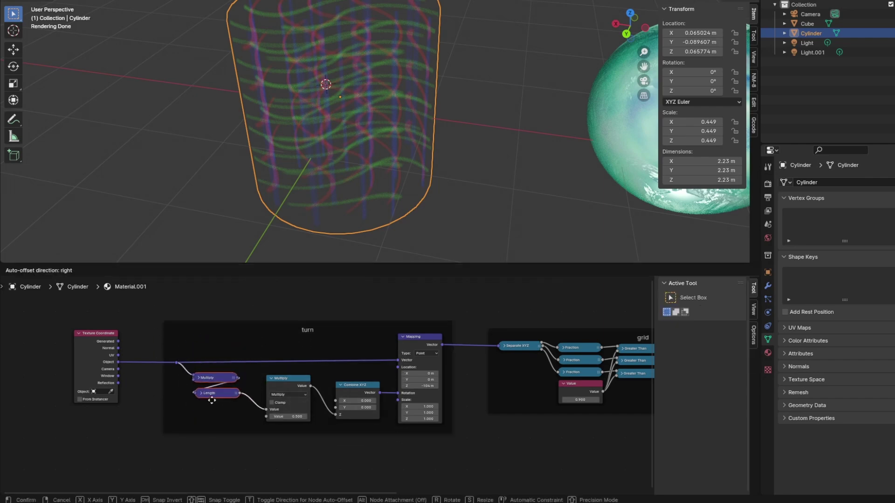
pyautogui.click(212, 401)
# Step: Combine the turn frame and its nodes into one node group and place it beside the Texture Coordinate node
pyautogui.moveTo(153, 311); pyautogui.dragTo(464, 444)
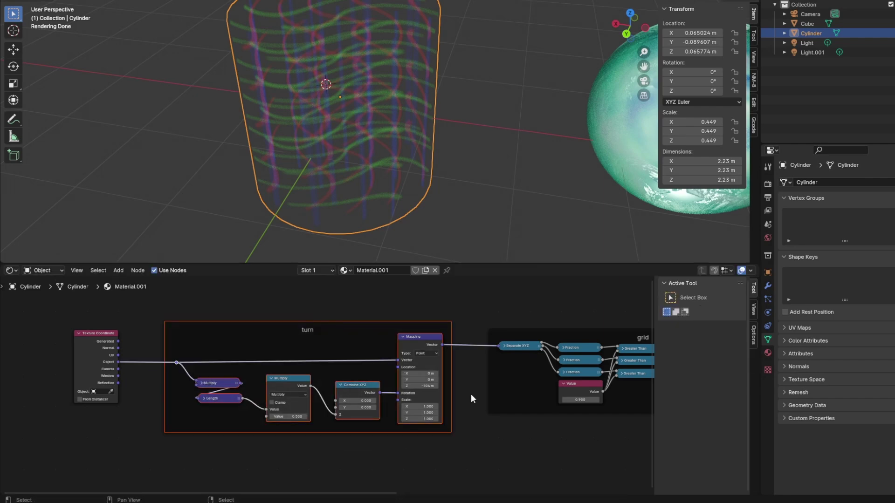
pyautogui.scroll(-2, 452, 171)
pyautogui.keyDown('shift'); pyautogui.moveTo(452, 172); pyautogui.dragTo(363, 178, button='middle'); pyautogui.keyUp('shift')
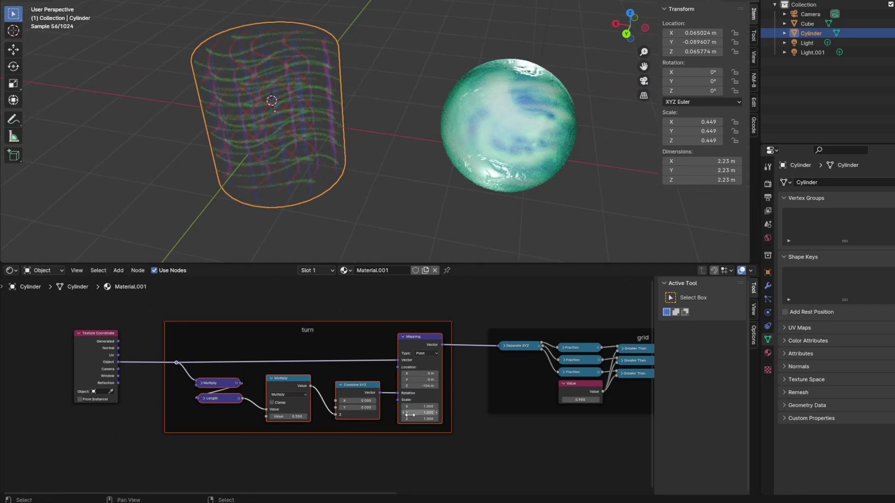
pyautogui.hotkey('ctrl', 'g')
pyautogui.press('Tab')
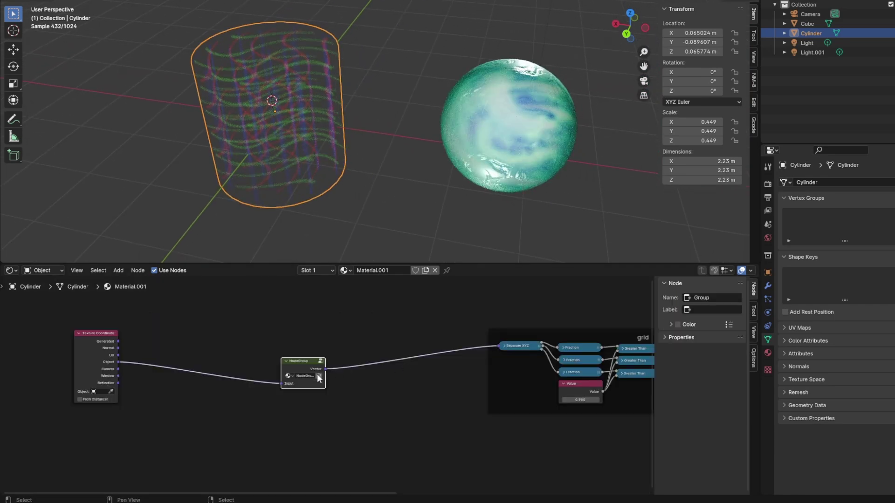
pyautogui.moveTo(317, 374); pyautogui.dragTo(199, 350)
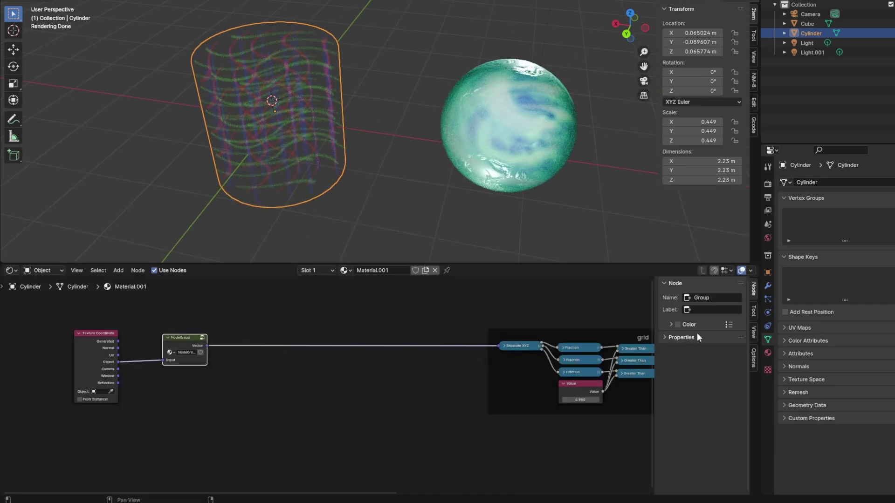
# Step: Label the cylinder's node group "turn", and combine the sphere material's twist frame and its nodes into one node group
pyautogui.click(707, 307)
pyautogui.click(508, 130)
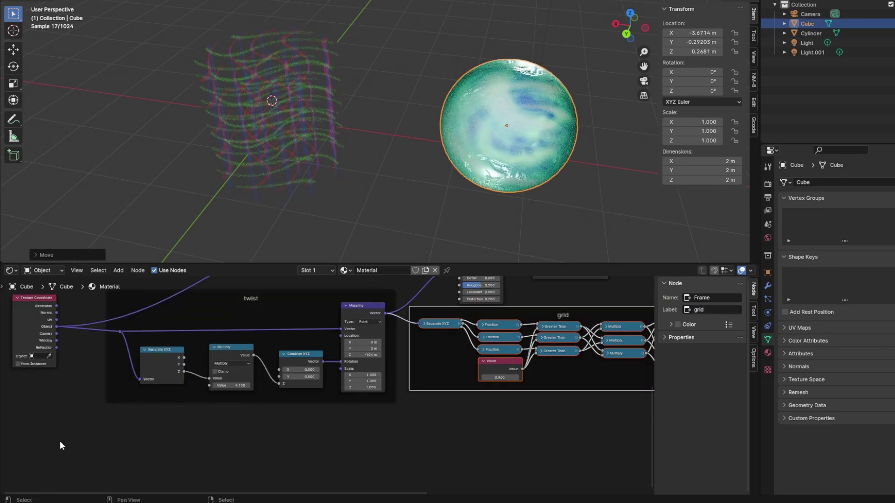
pyautogui.moveTo(60, 441); pyautogui.dragTo(398, 286)
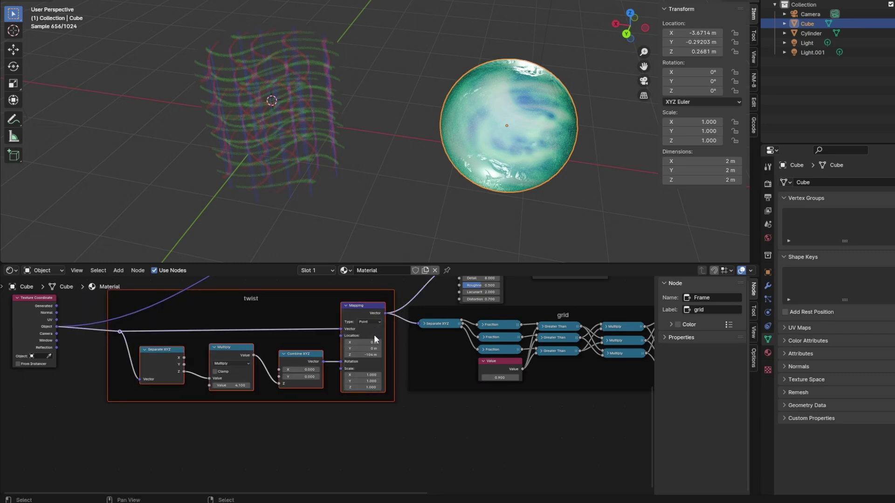
pyautogui.hotkey('ctrl', 'g')
pyautogui.press('Tab')
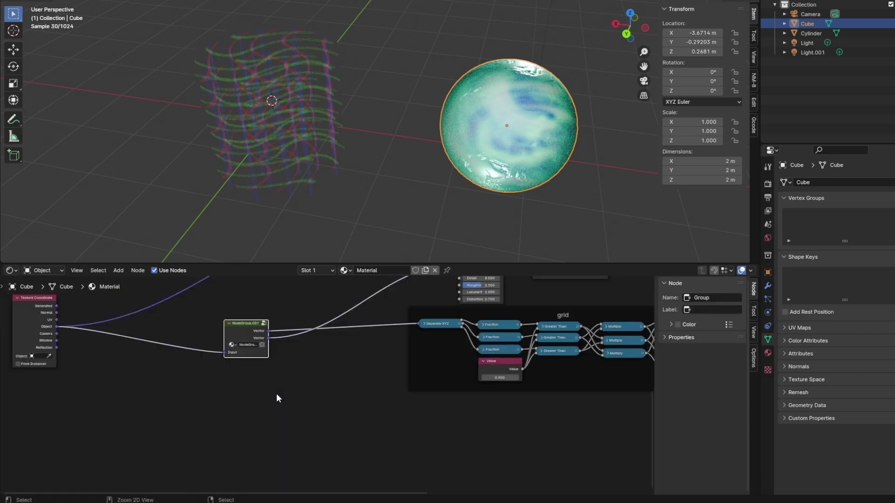
# Step: Expose the 0.500 Multiply value inside the cylinder's turn group as a group input
pyautogui.click(305, 133)
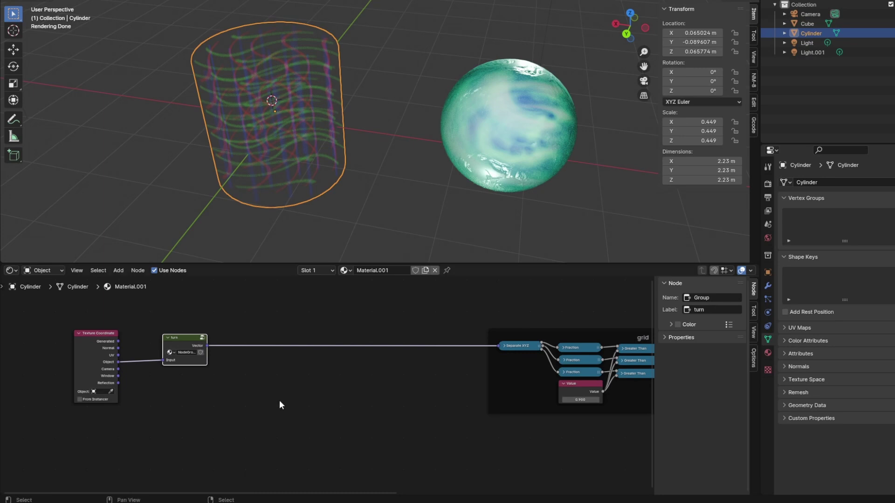
pyautogui.moveTo(279, 409); pyautogui.dragTo(280, 373)
pyautogui.press('Tab')
pyautogui.moveTo(320, 454); pyautogui.dragTo(348, 398, button='middle')
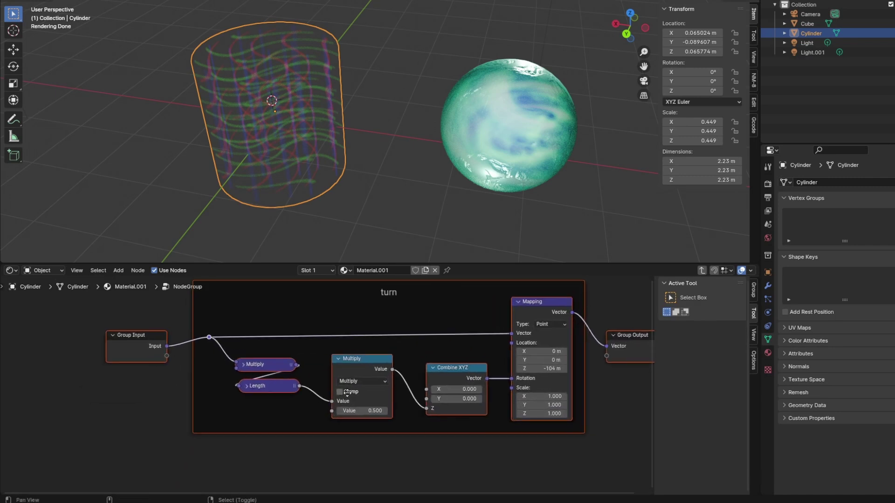
pyautogui.moveTo(335, 409); pyautogui.dragTo(163, 357)
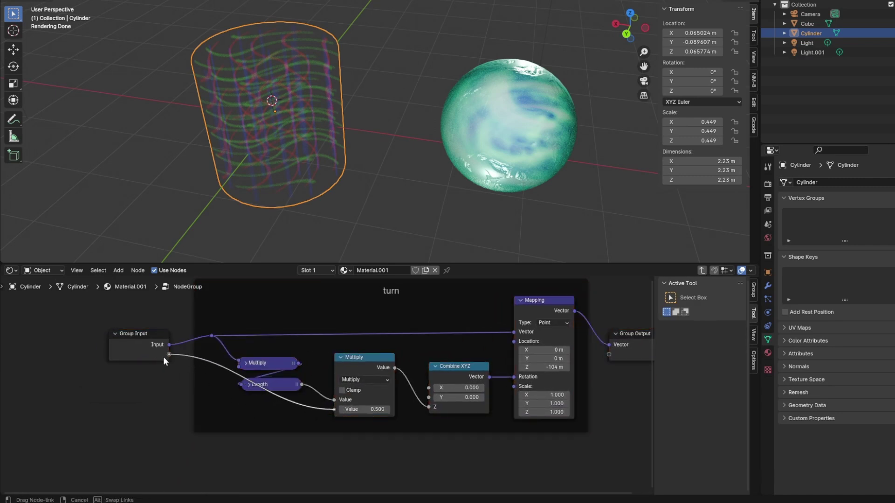
pyautogui.click(155, 352)
pyautogui.press('Tab')
# Step: Expose the twist group's Multiply value as an input and insert the group between turn and Separate XYZ
pyautogui.click(139, 331)
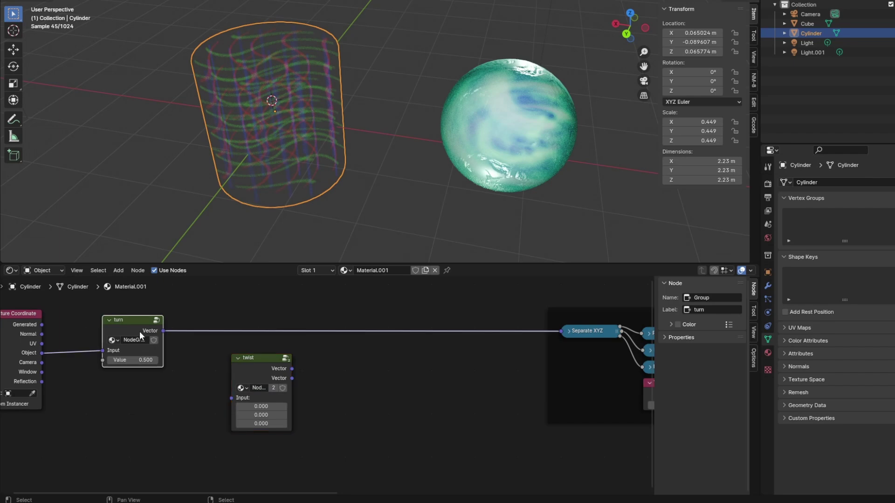
pyautogui.press('Tab')
pyautogui.press('Tab')
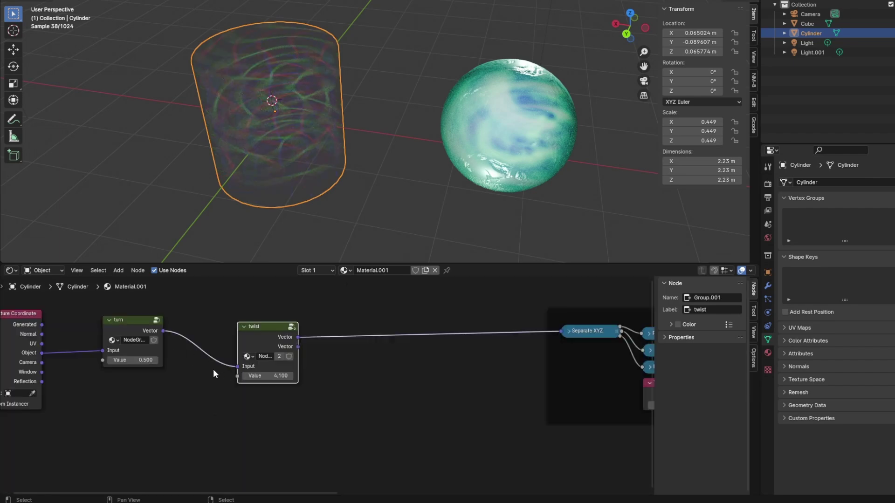
# Step: Reset the twist group's Value to 0 and raise it in steps to 0.2
pyautogui.moveTo(273, 379); pyautogui.dragTo(140, 379)
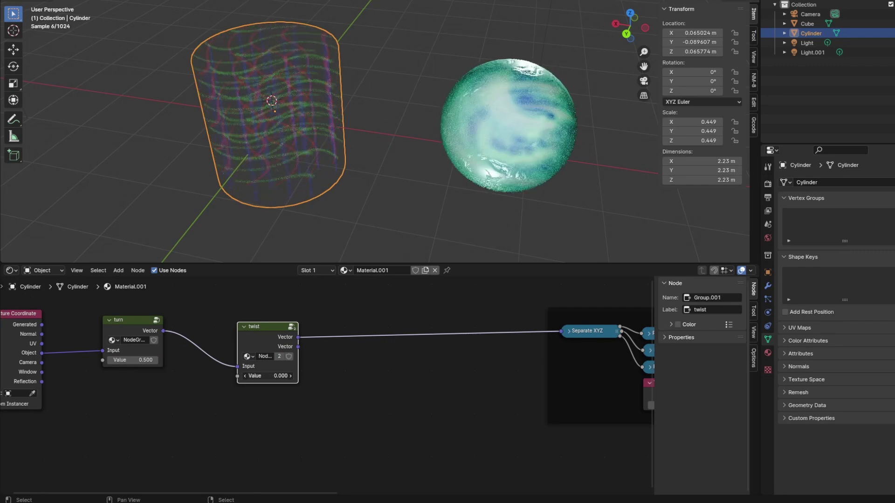
pyautogui.click(291, 376)
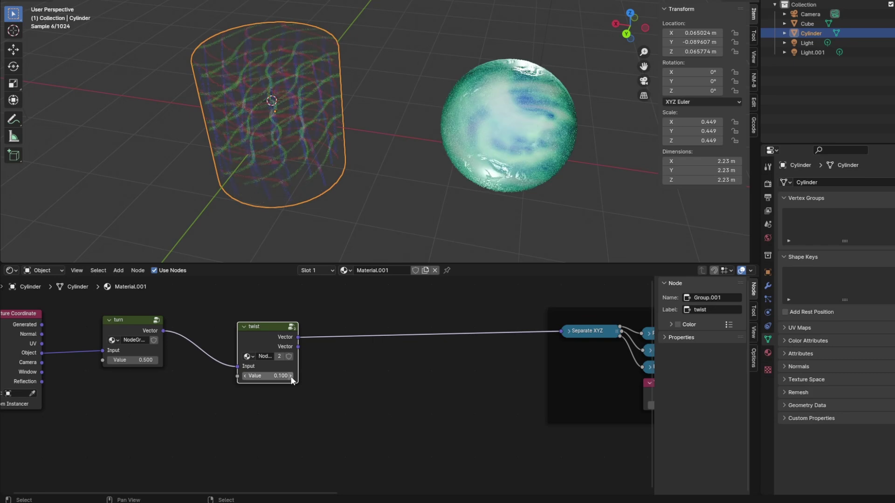
pyautogui.moveTo(416, 145); pyautogui.dragTo(396, 183, button='middle')
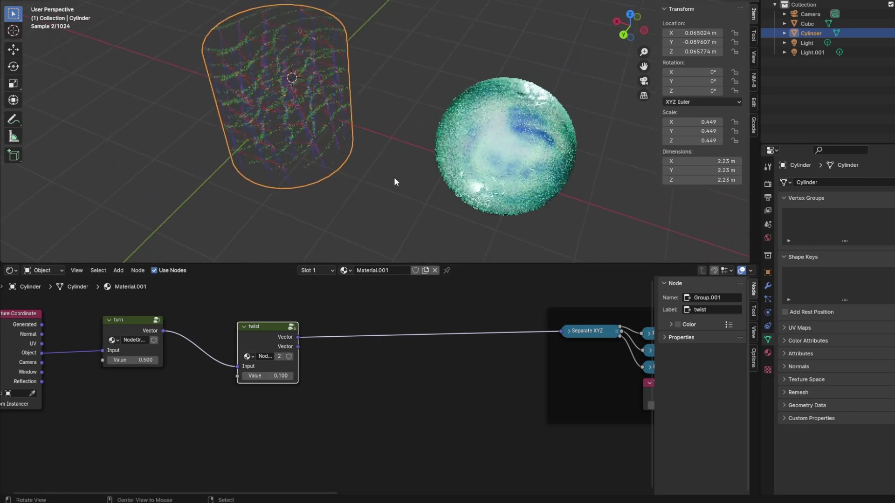
pyautogui.click(291, 376)
# Step: Duplicate the grid cylinder, place the copy at about X 2.27 m, Y 1.28 m, Z 0.16 m, and give it its own material
pyautogui.hotkey('shift', 'd')
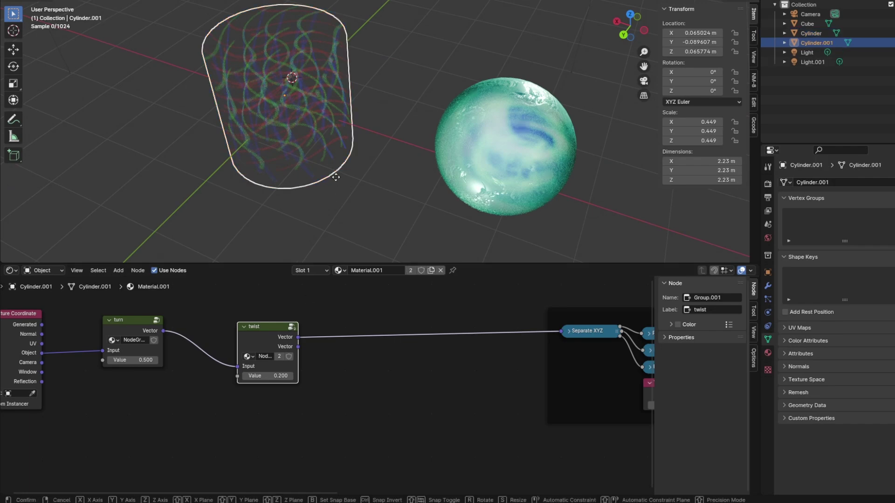
pyautogui.click(187, 206)
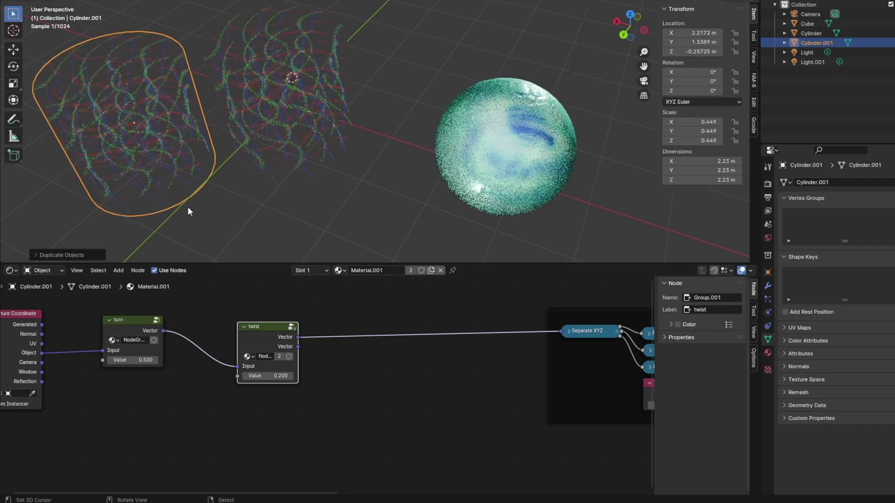
pyautogui.click(410, 270)
pyautogui.moveTo(311, 175); pyautogui.dragTo(408, 177, button='middle')
pyautogui.press('g')
pyautogui.click(407, 155)
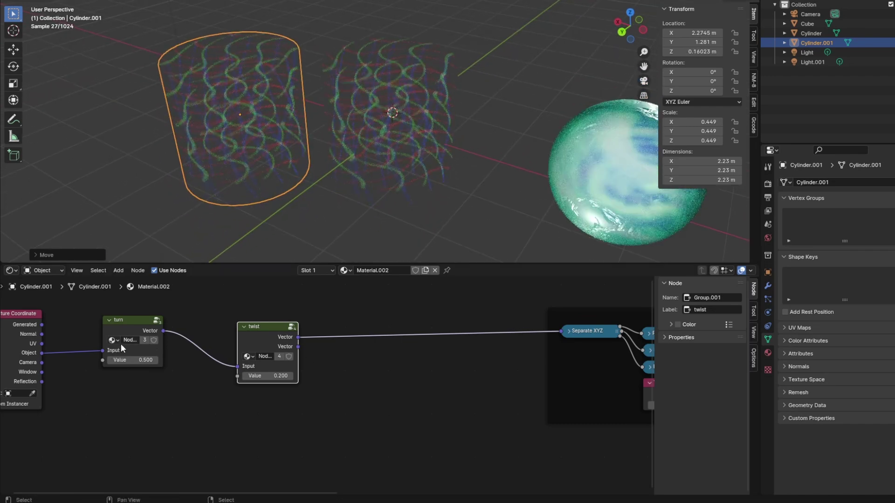
# Step: Reverse the distortion order in the copy's material by connecting Object directly to twist and inserting turn between twist and Separate XYZ
pyautogui.moveTo(103, 352); pyautogui.dragTo(237, 367)
pyautogui.moveTo(135, 319); pyautogui.dragTo(405, 308)
pyautogui.moveTo(439, 169); pyautogui.dragTo(424, 157, button='middle')
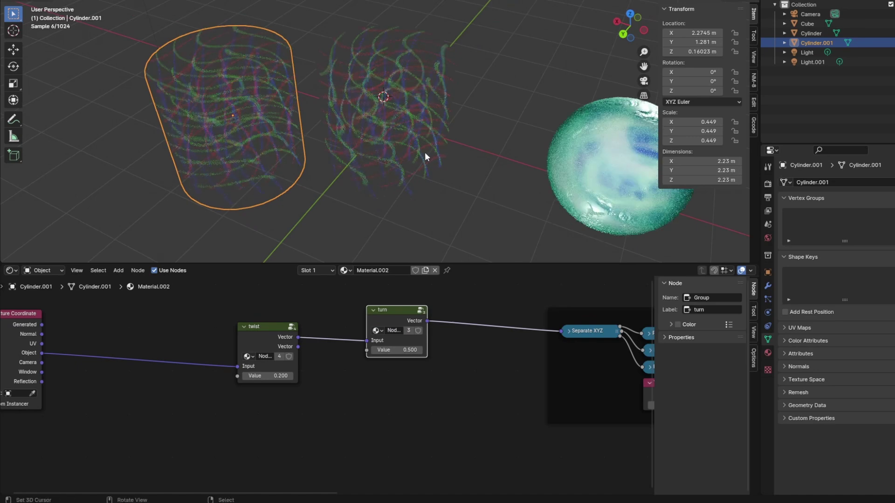
# Step: Raise the twist group's Value to 0.5 in the copied cylinder's material
pyautogui.click(290, 376)
pyautogui.click(290, 376)
pyautogui.click(290, 376)
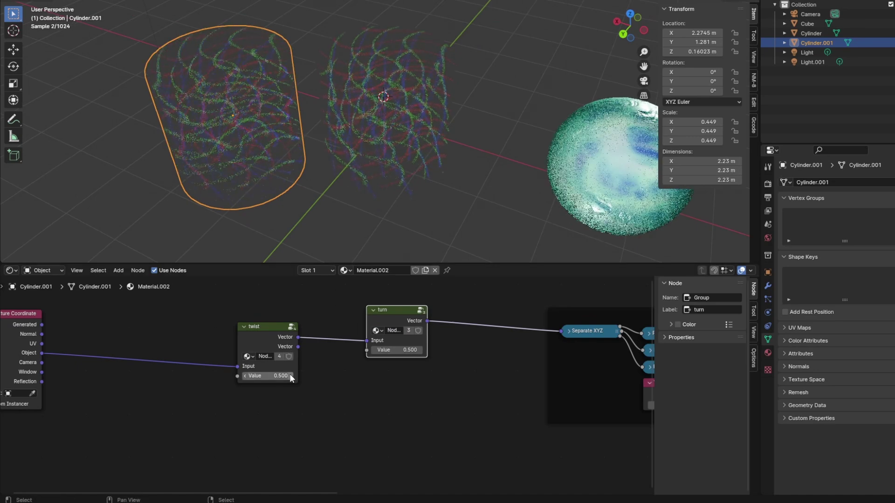